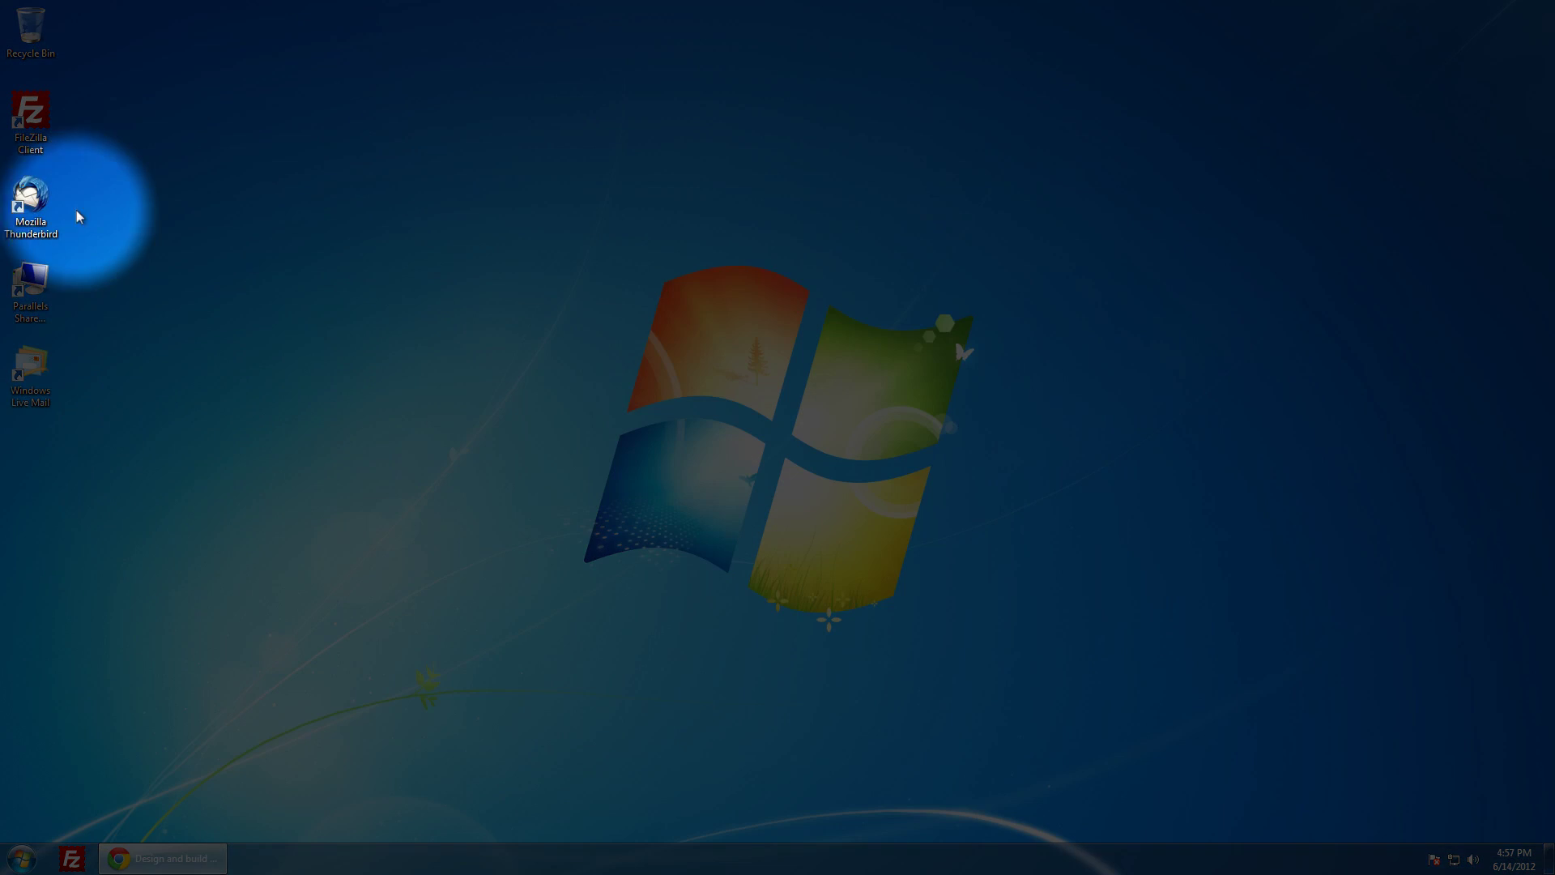
double_click(46, 215)
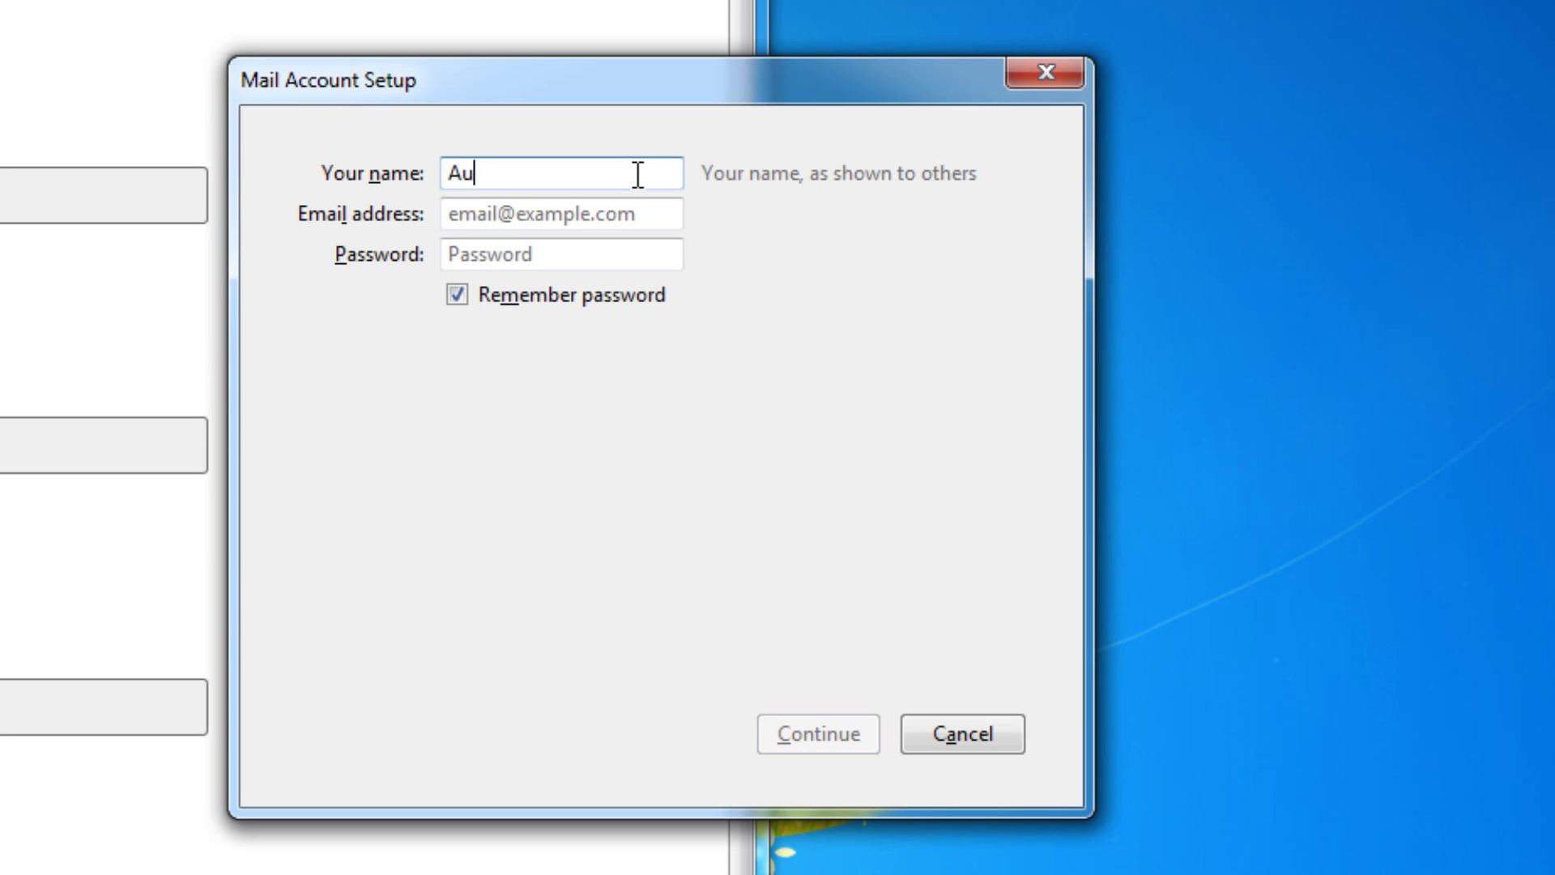
text(ntie)
click(647, 215)
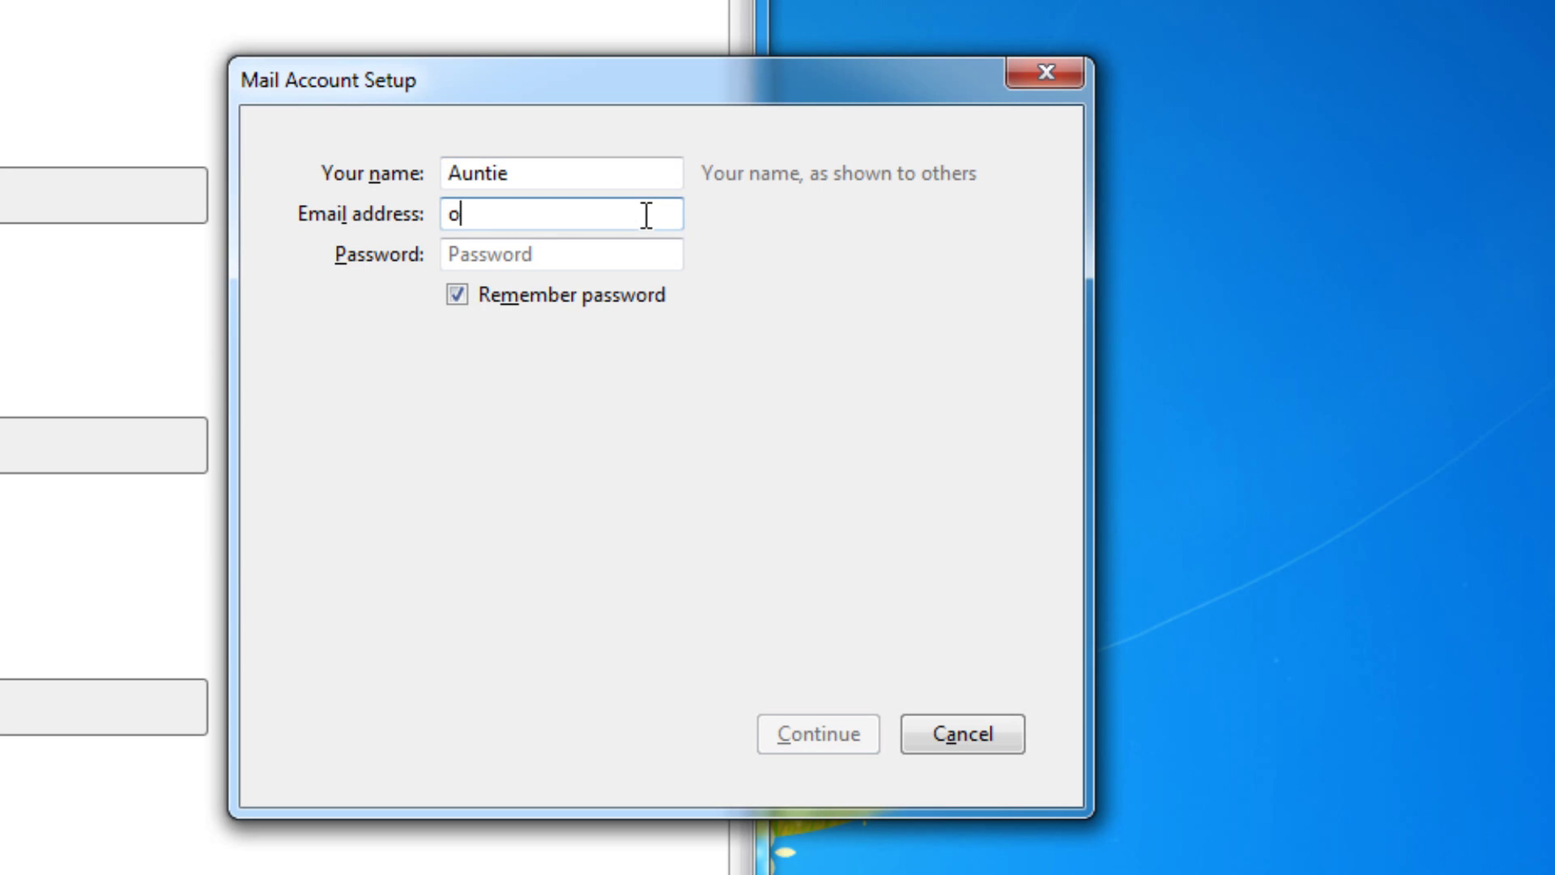
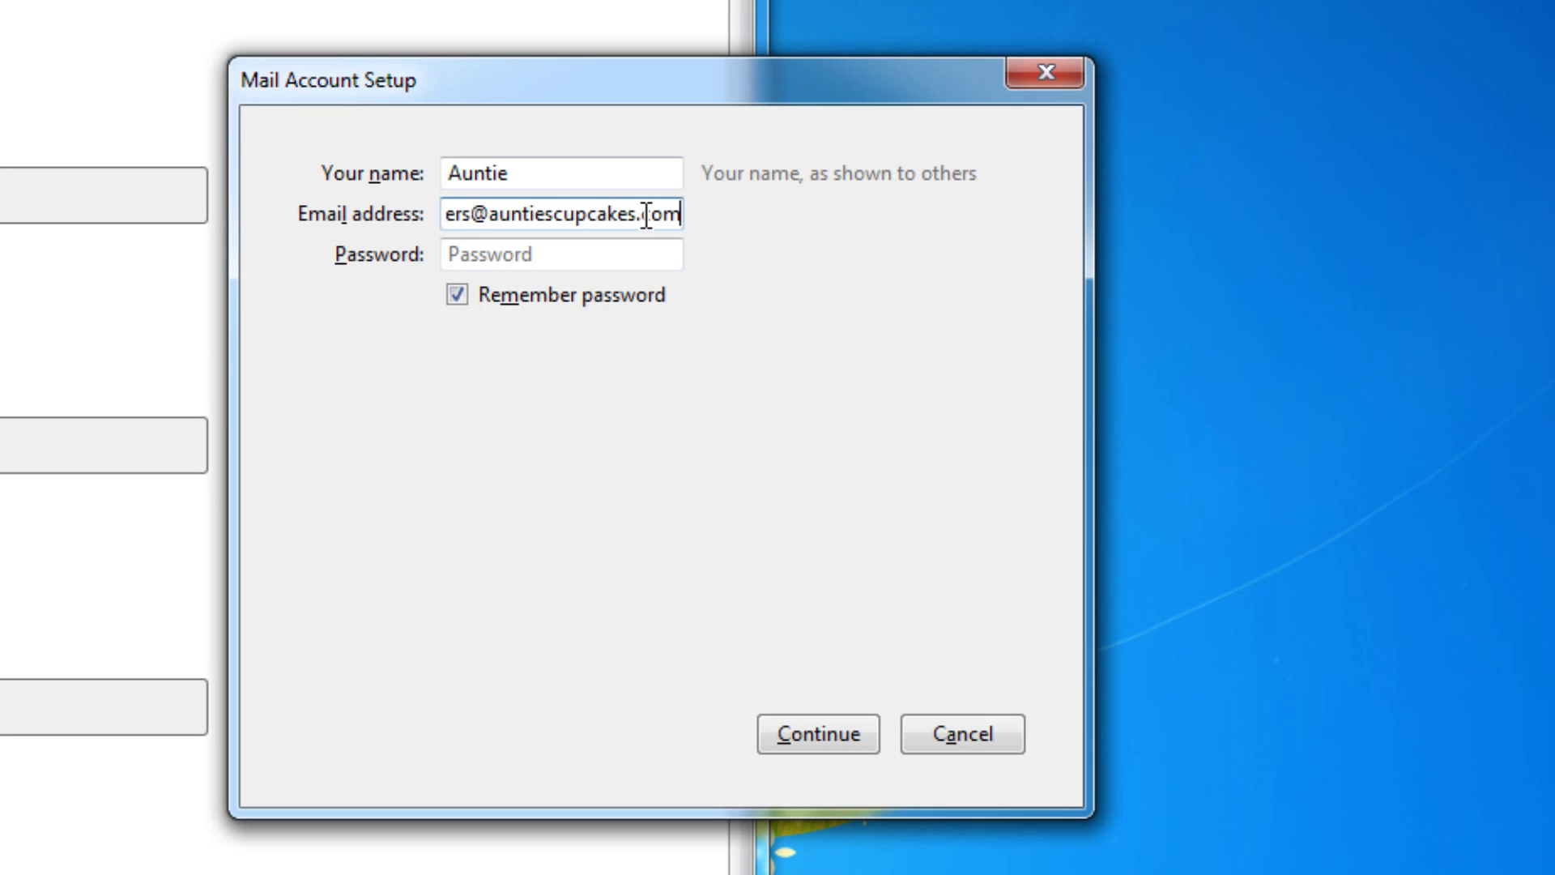
click(589, 255)
text(••••••)
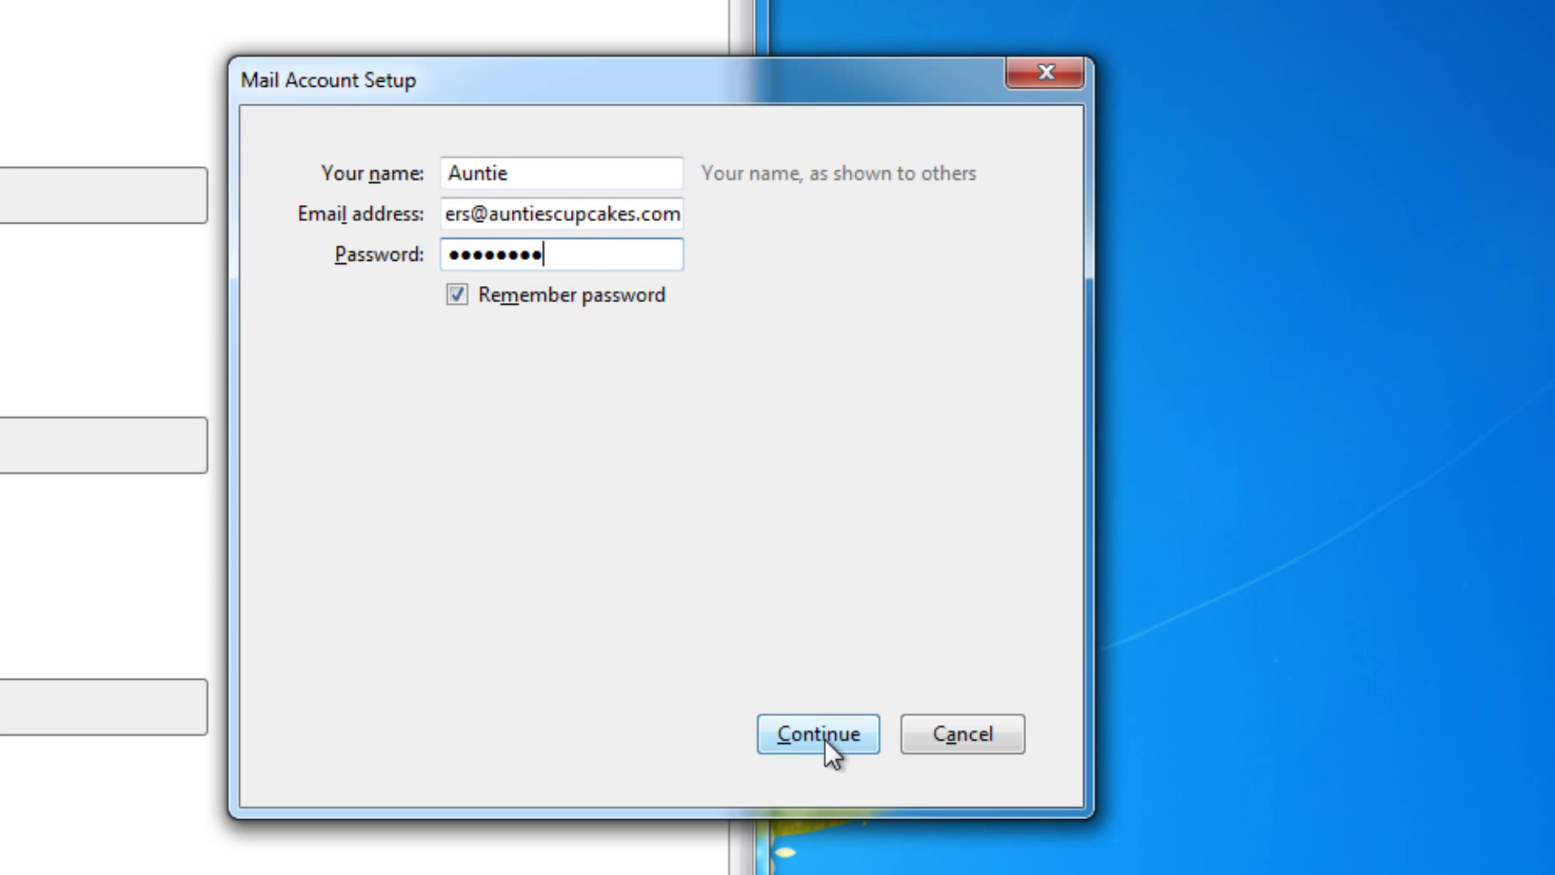
click(865, 740)
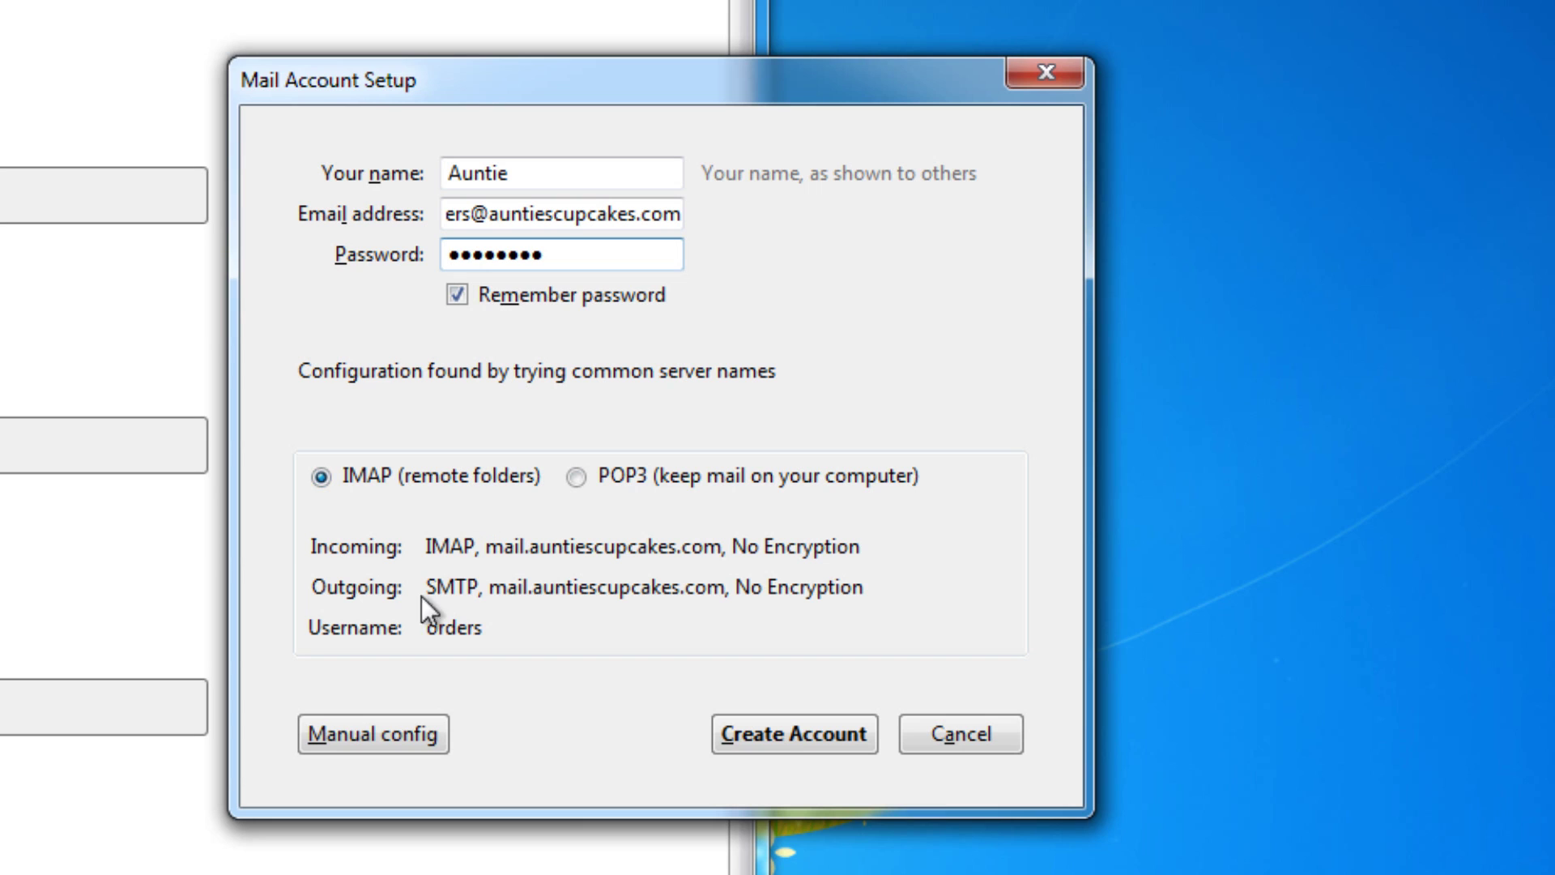
Step: Switch the detected IMAP configuration (ports 143 and 587, no SSL) to editable manual settings
click(415, 737)
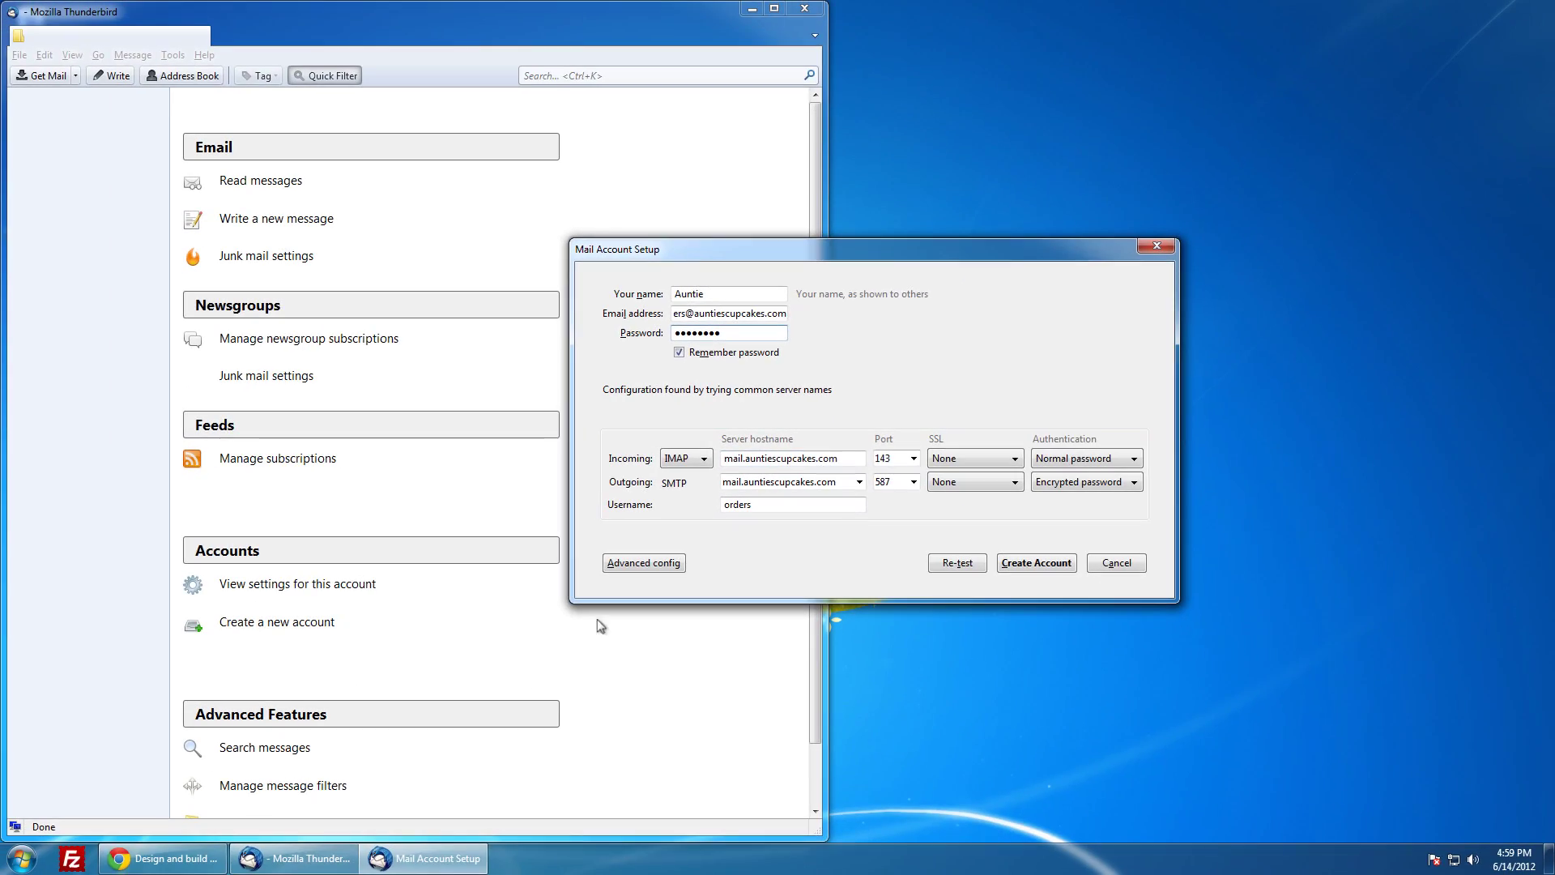
Step: In Chrome, sign in to the Website.com Member Zone with the shop's username and password
click(197, 858)
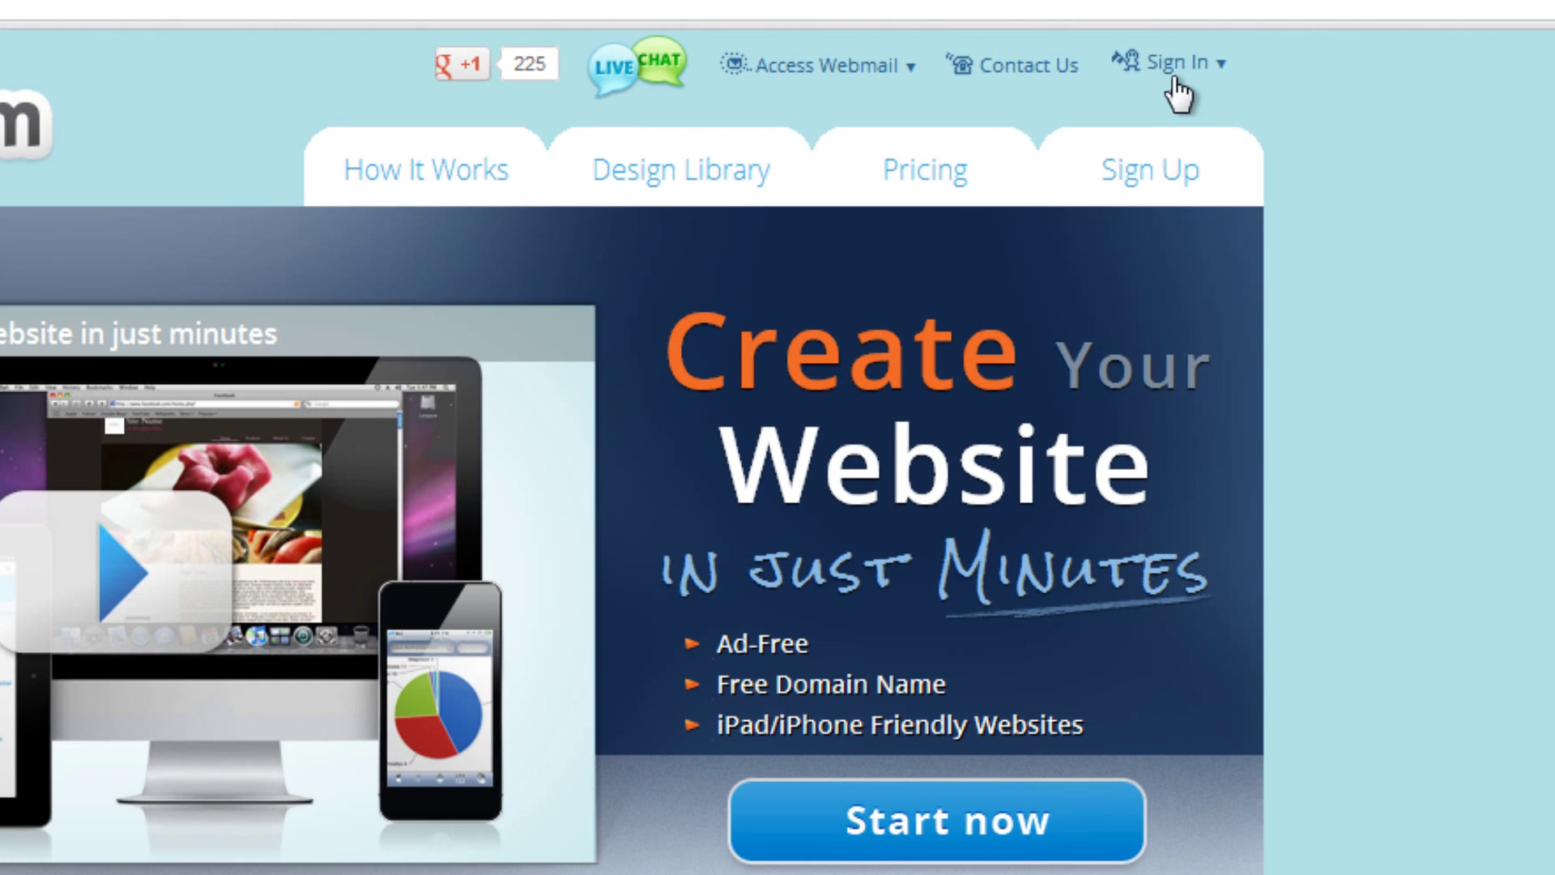
click(1191, 75)
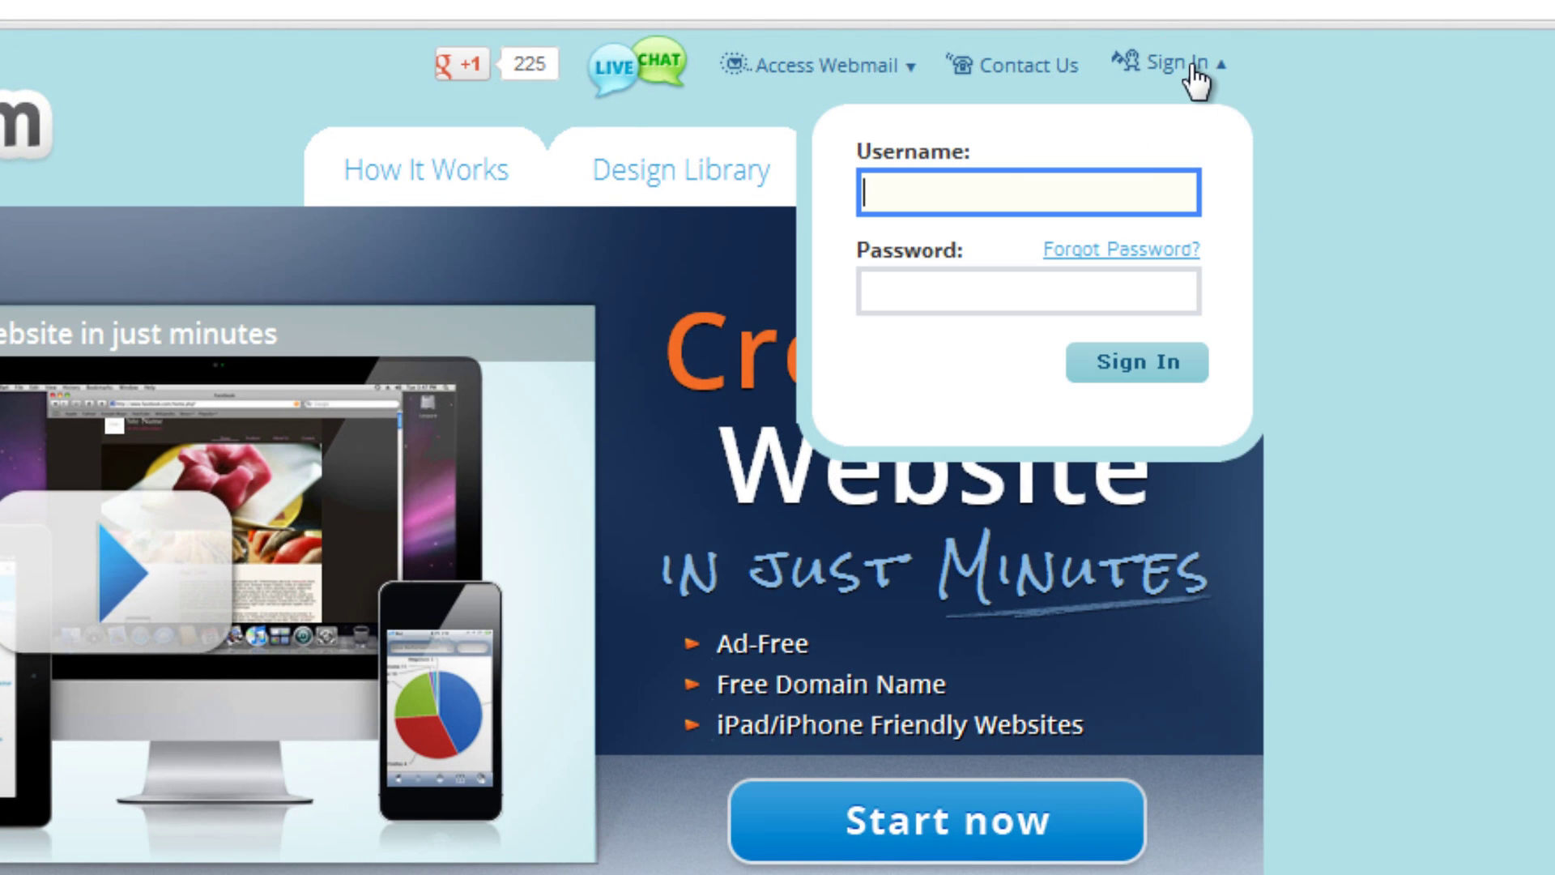
text(aun)
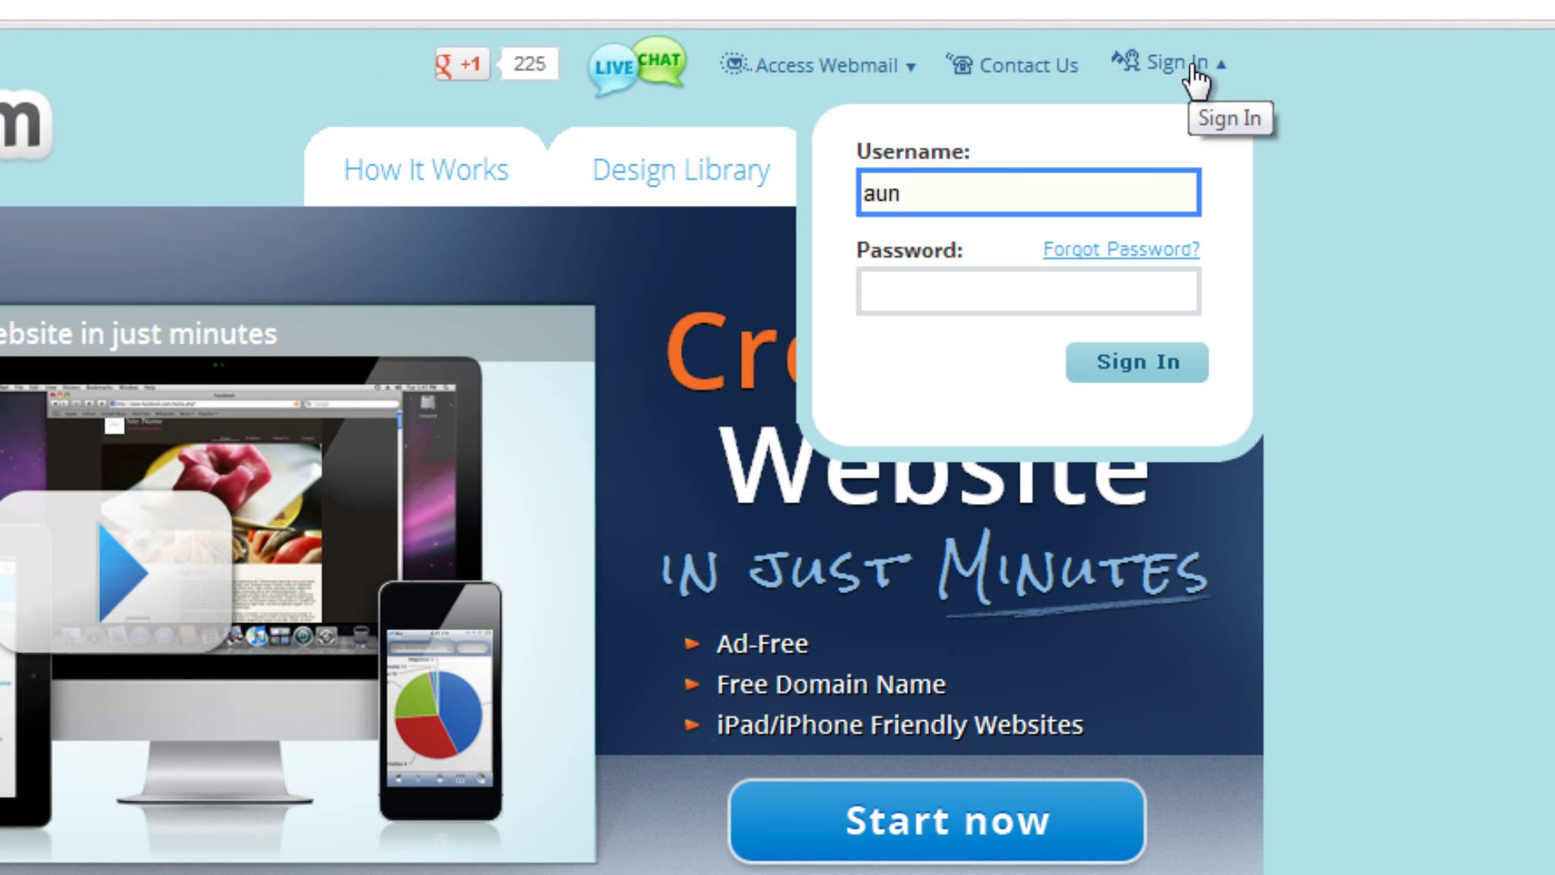
text(tiescupcakes)
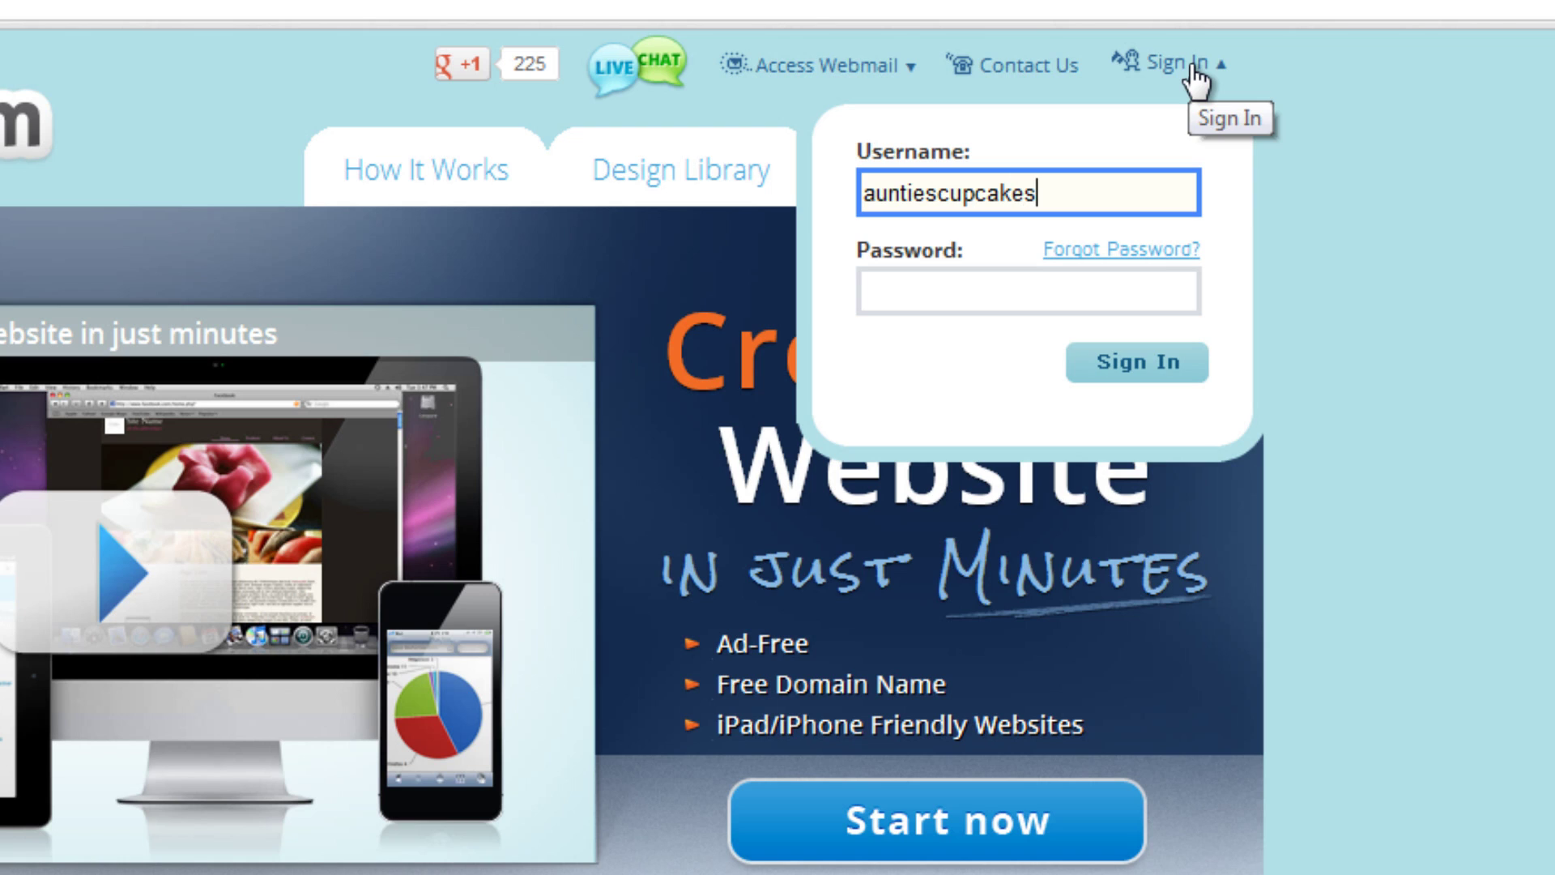
click(963, 291)
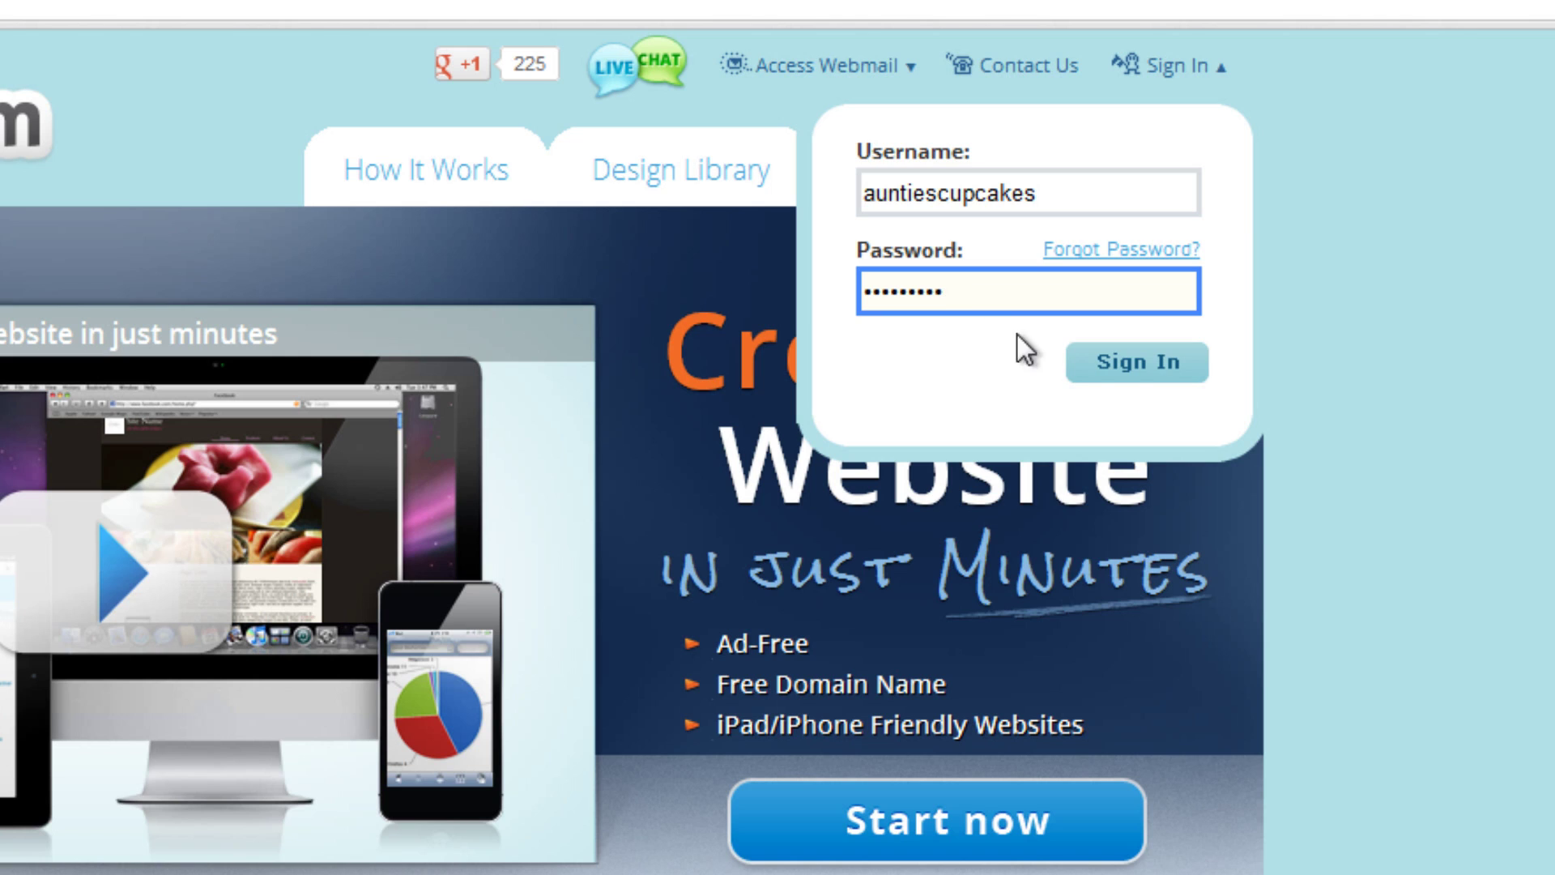
click(1124, 359)
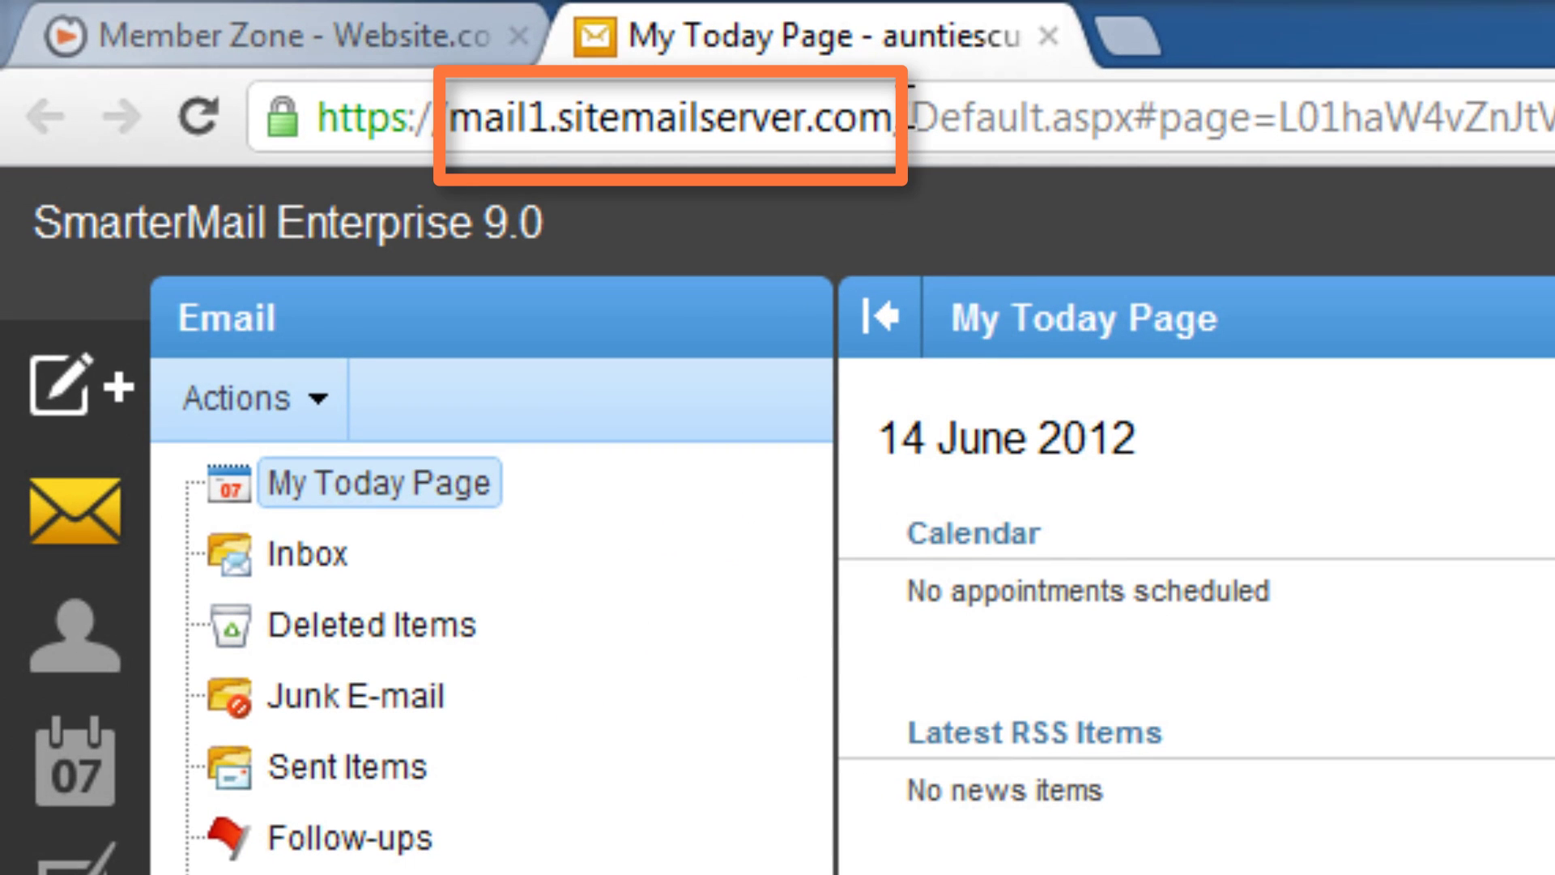
Step: Copy the host name mail1.sitemailserver.com from the webmail address and return to Mail Account Setup
drag(897, 113, 448, 130)
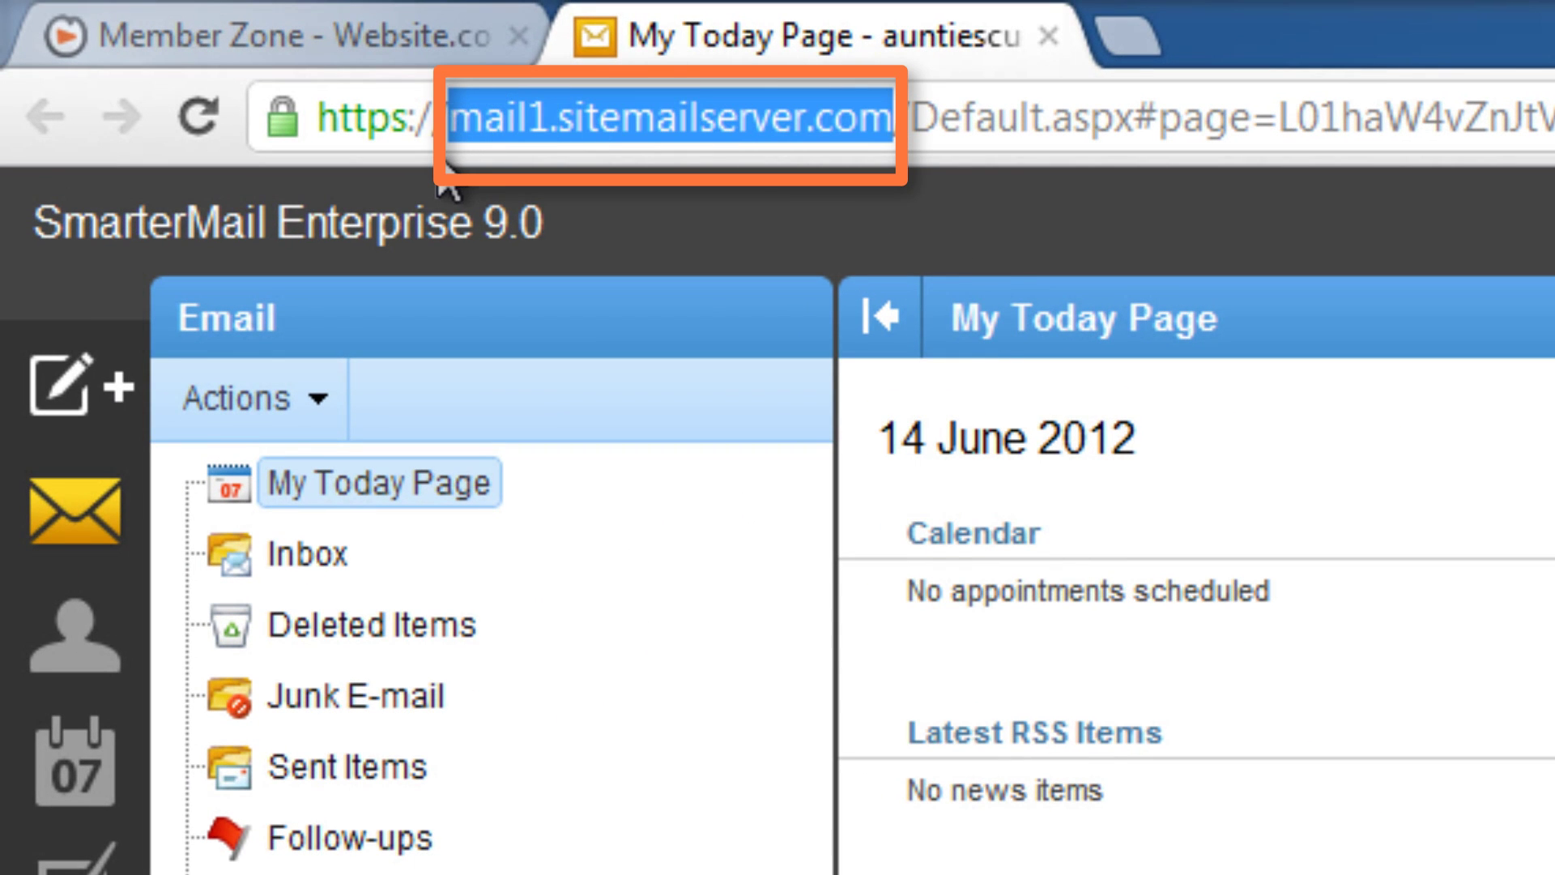
right_click(712, 138)
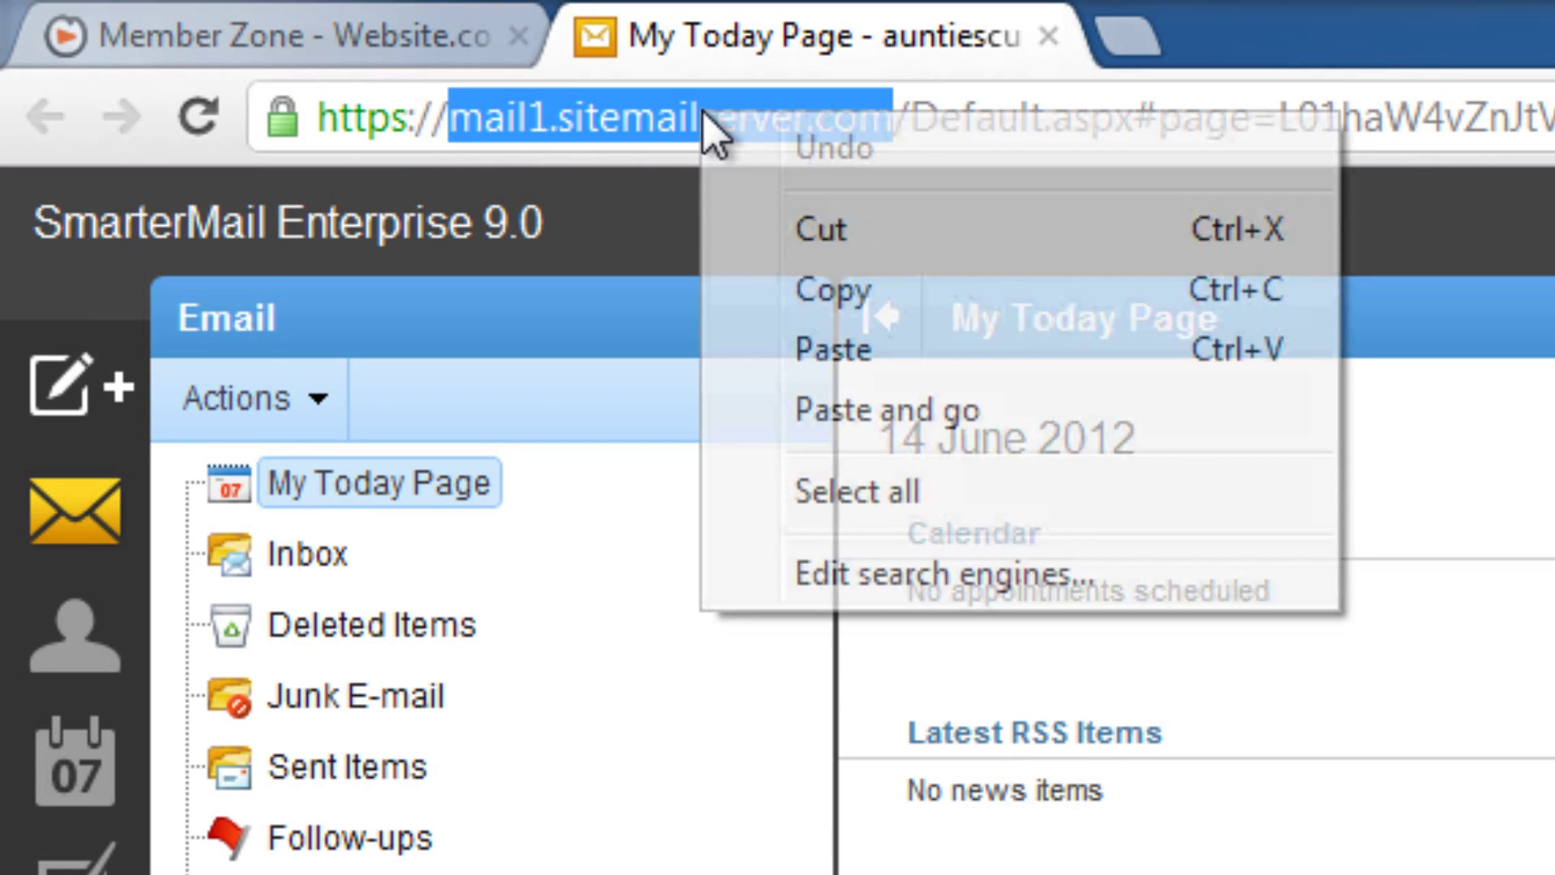
click(834, 289)
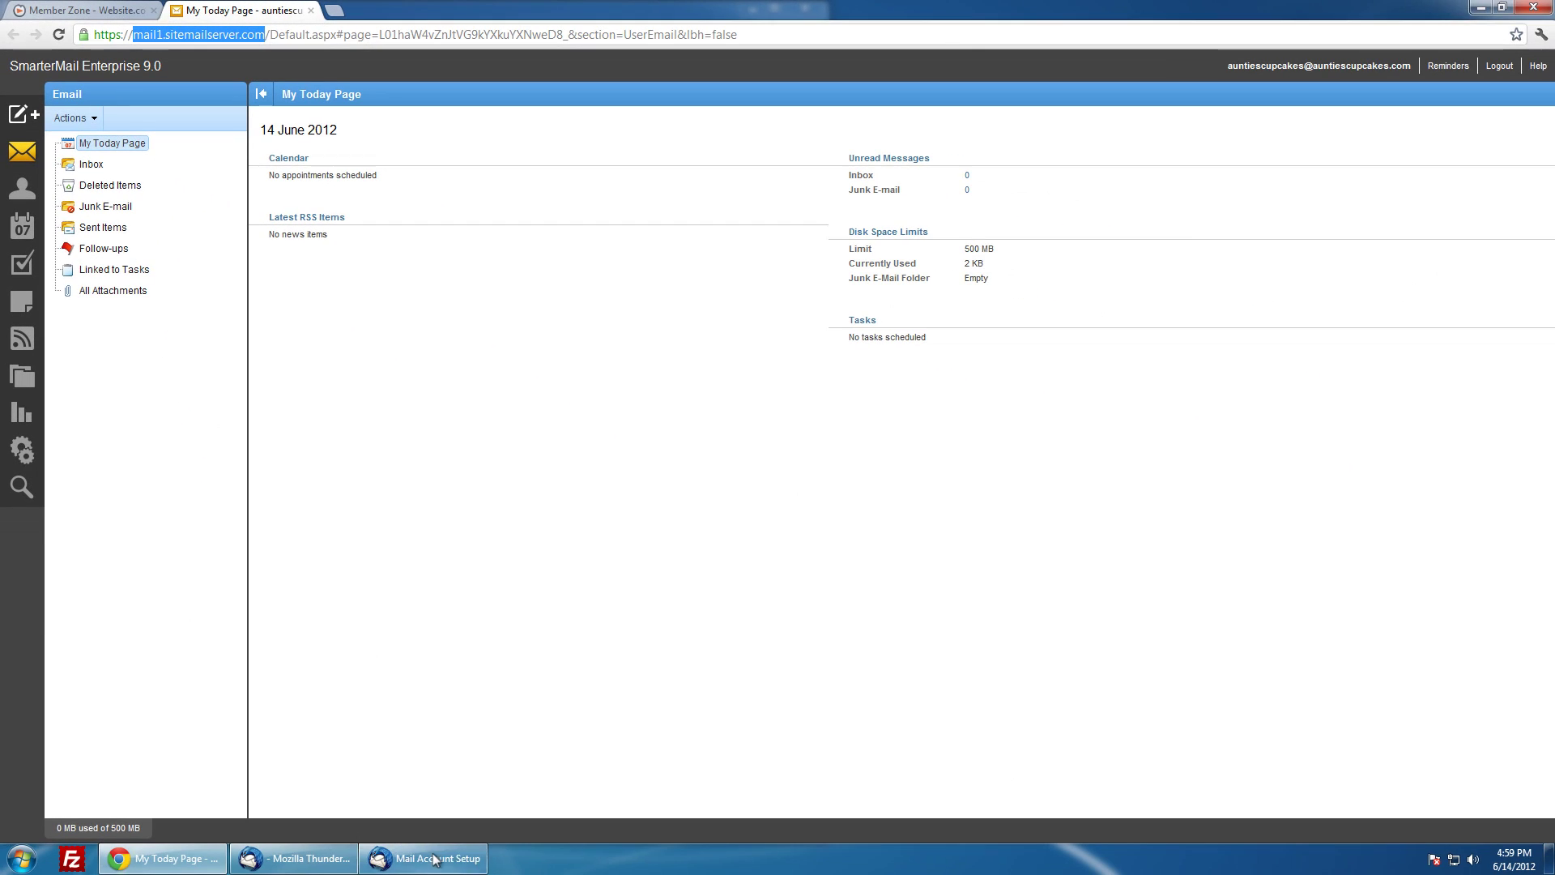
click(467, 865)
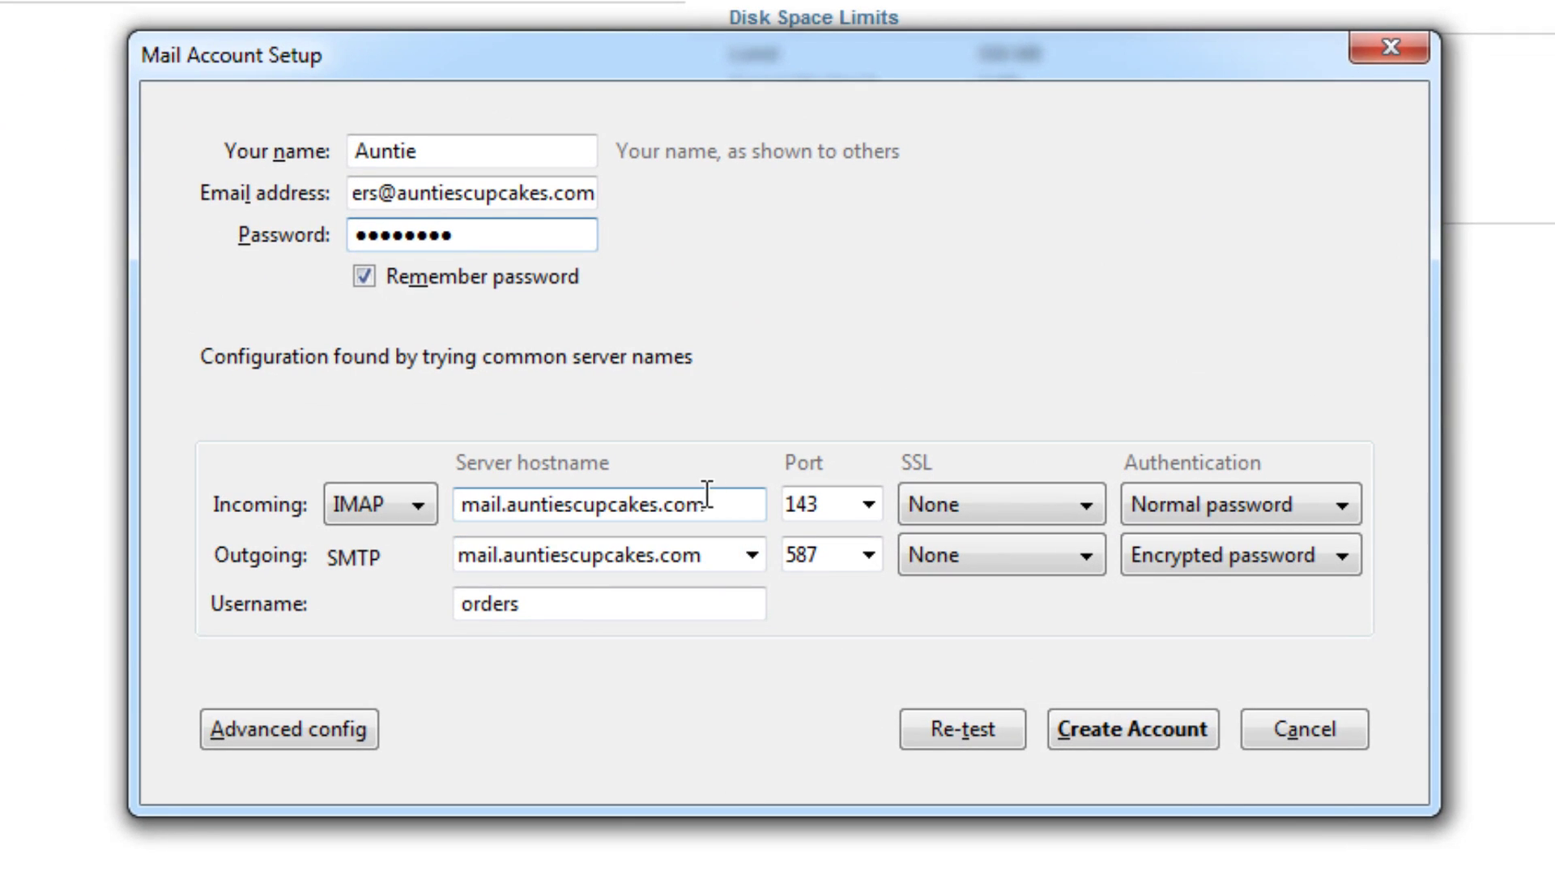
Step: Make the incoming IMAP server mail1.sitemailserver.com on port 993 with SSL/TLS and Normal password
drag(706, 501, 458, 503)
right_click(546, 502)
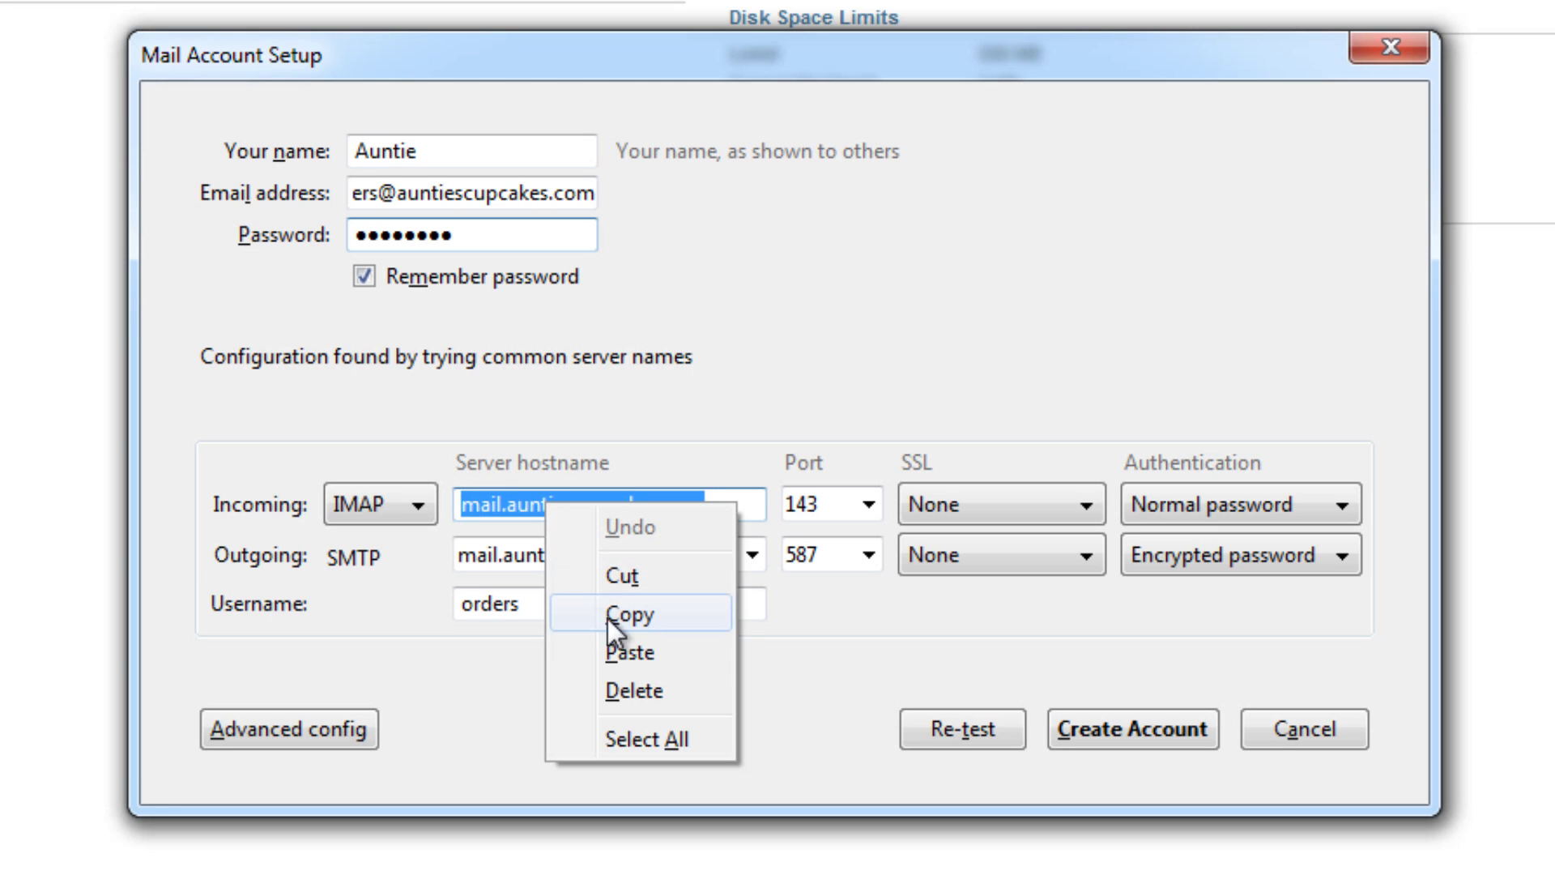
click(620, 652)
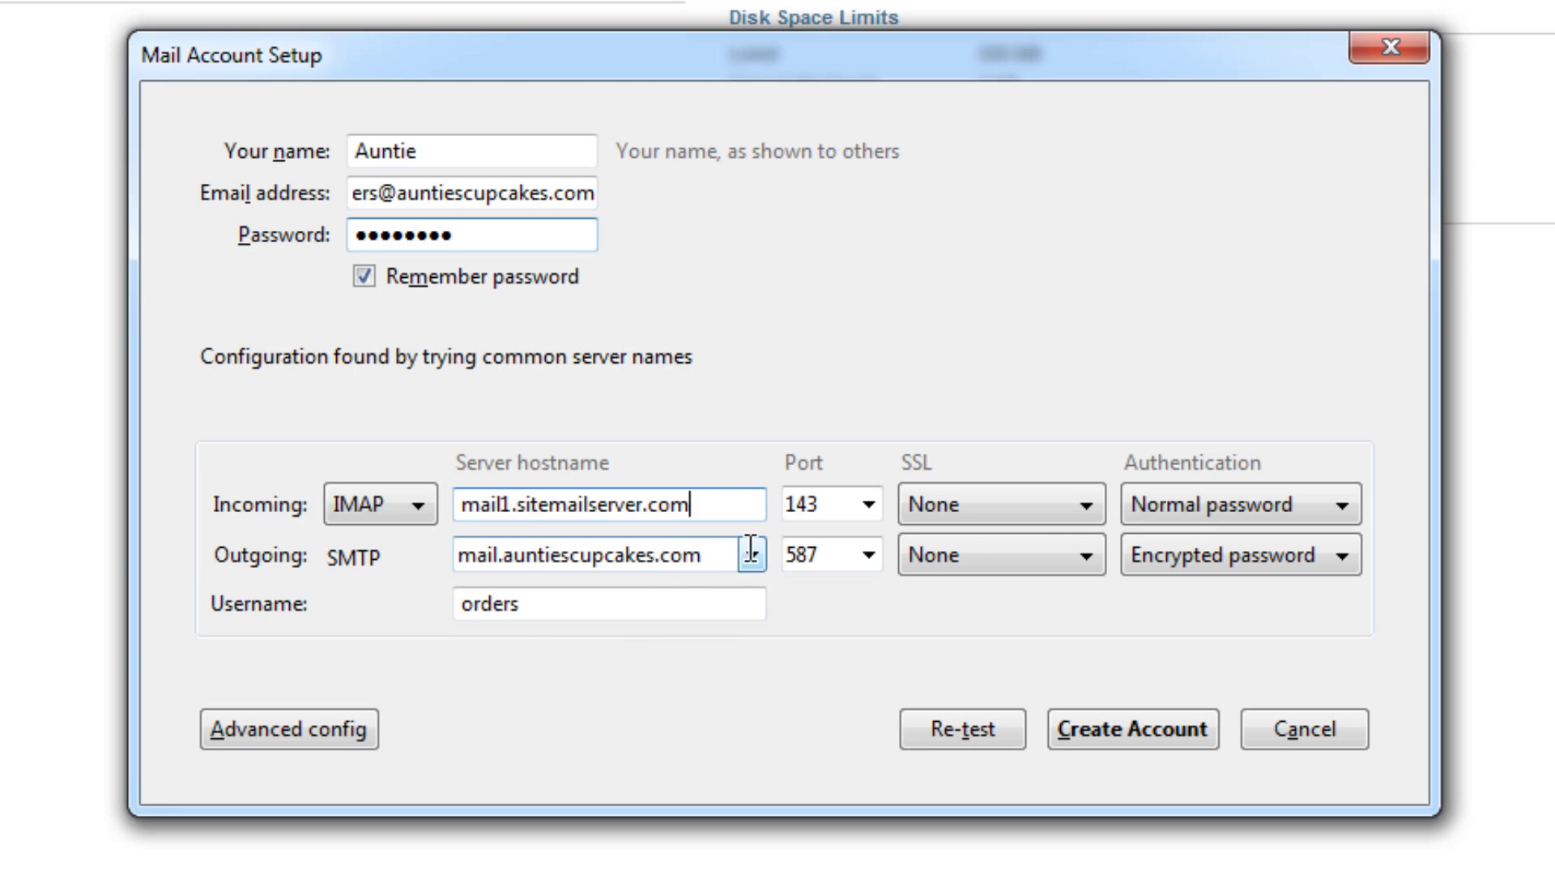
click(1058, 508)
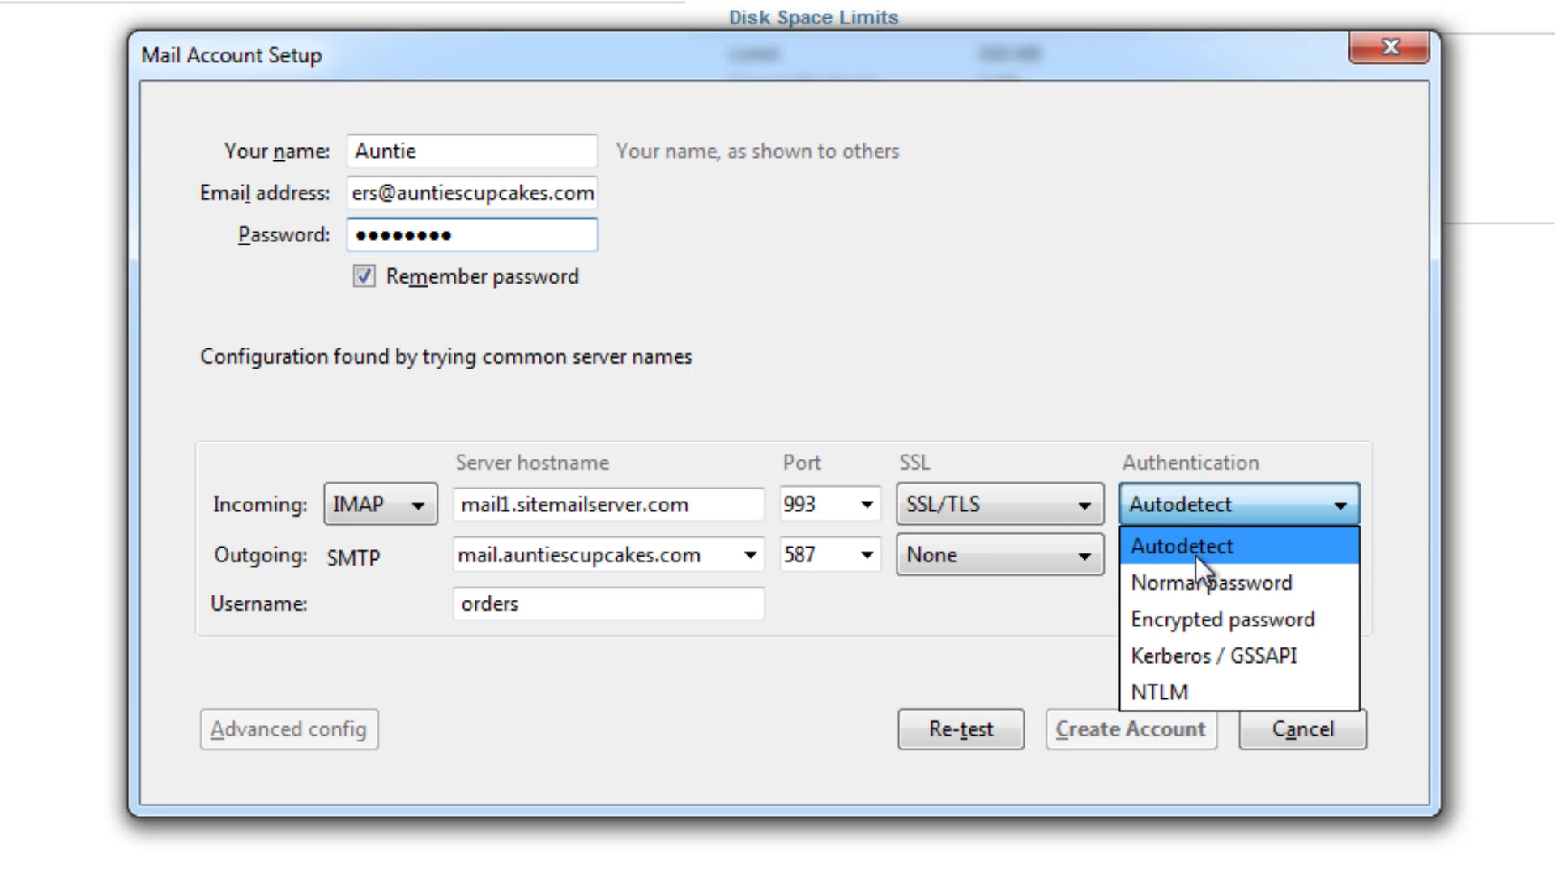
click(1320, 596)
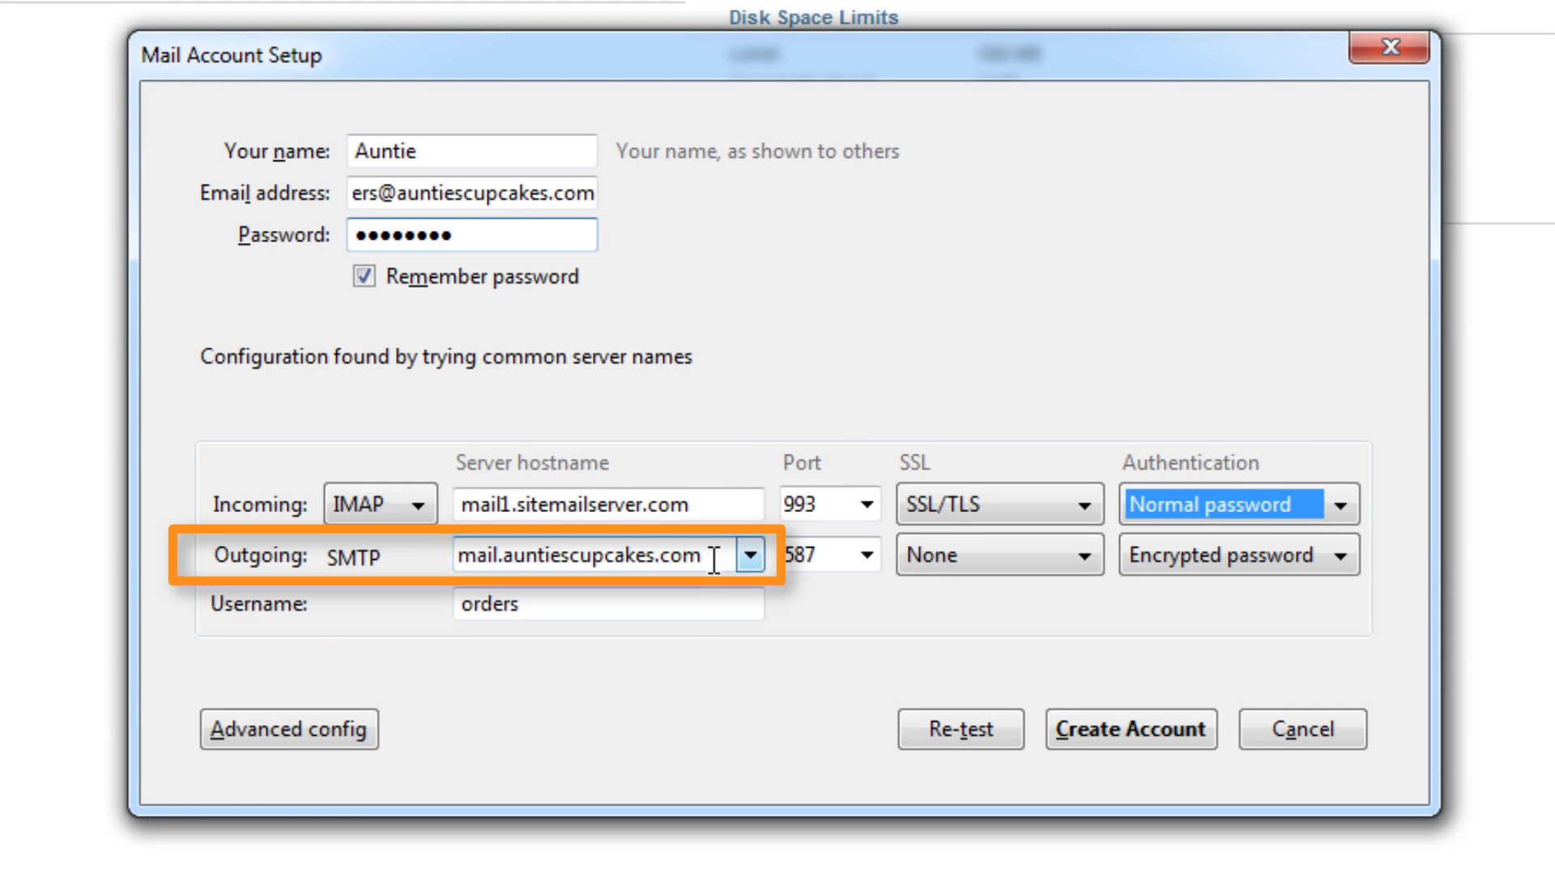
drag(714, 559, 427, 548)
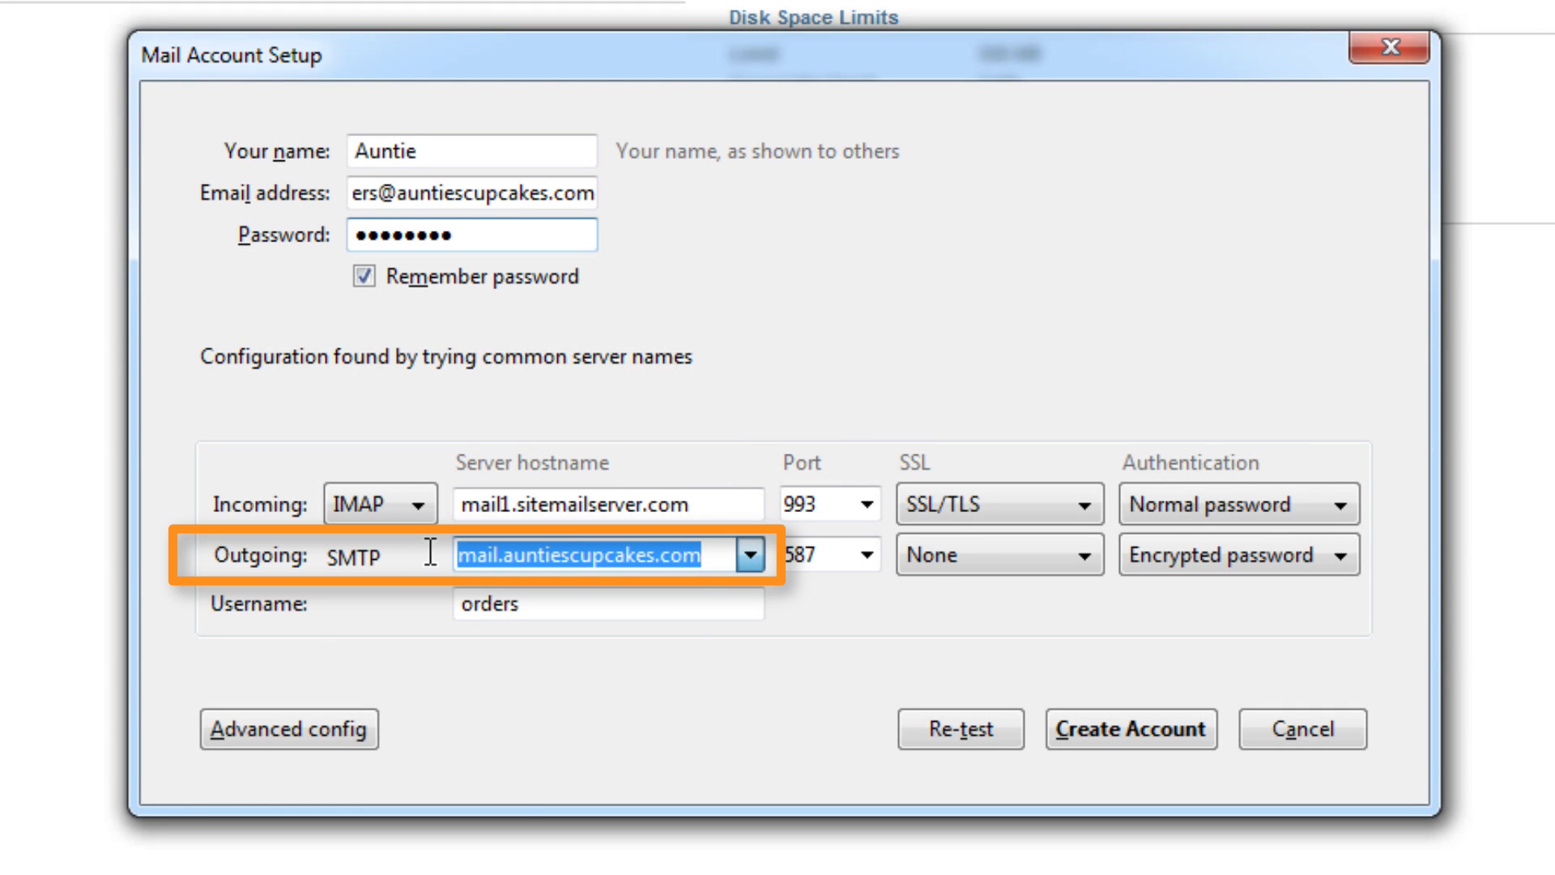
right_click(522, 559)
click(595, 708)
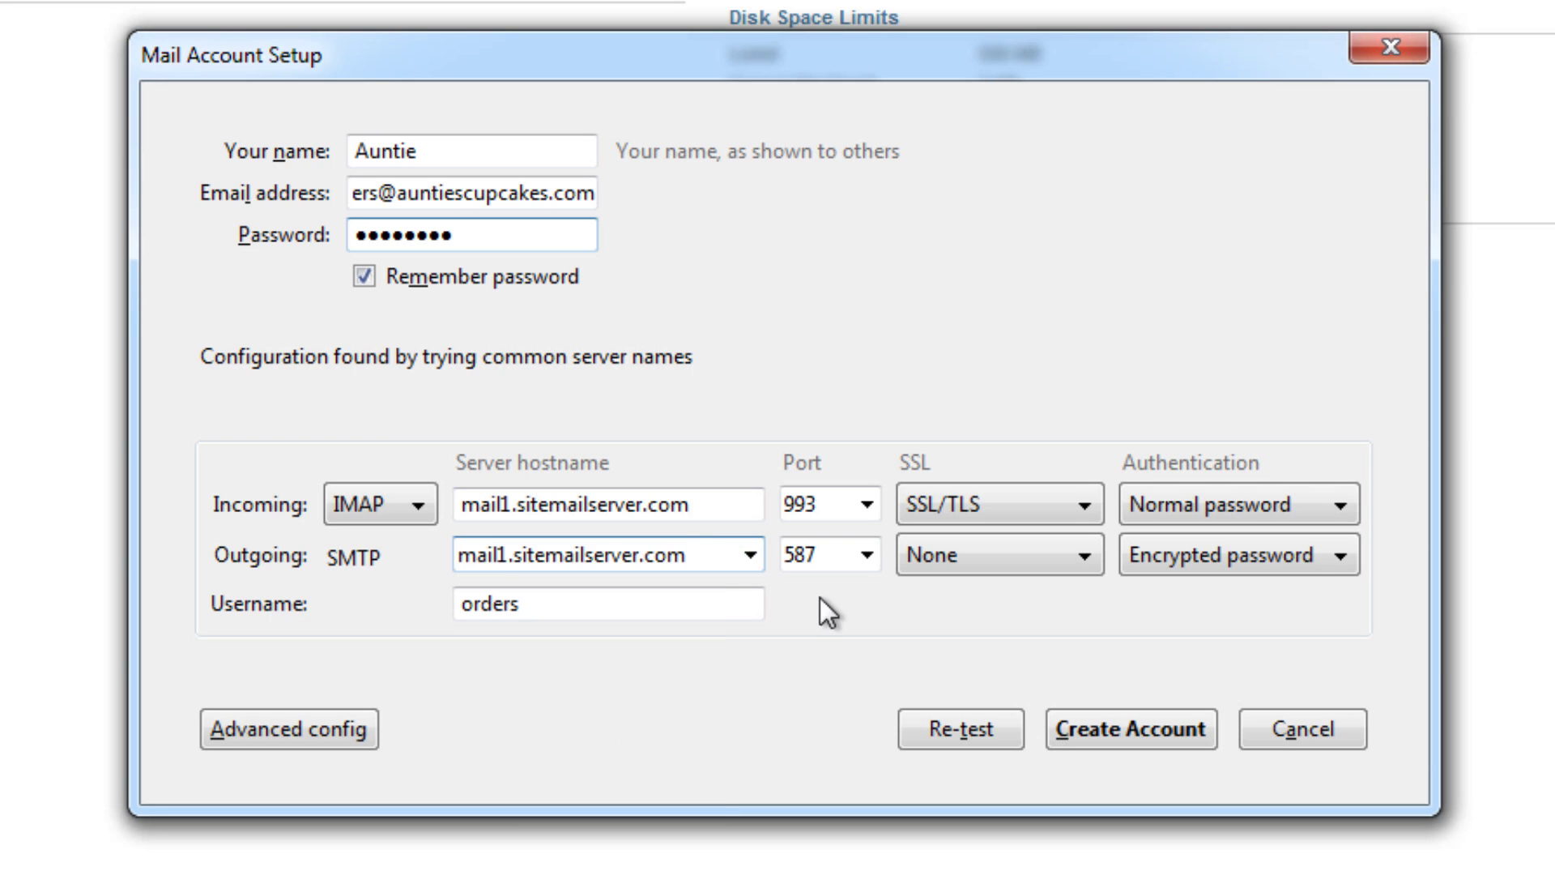
click(1027, 554)
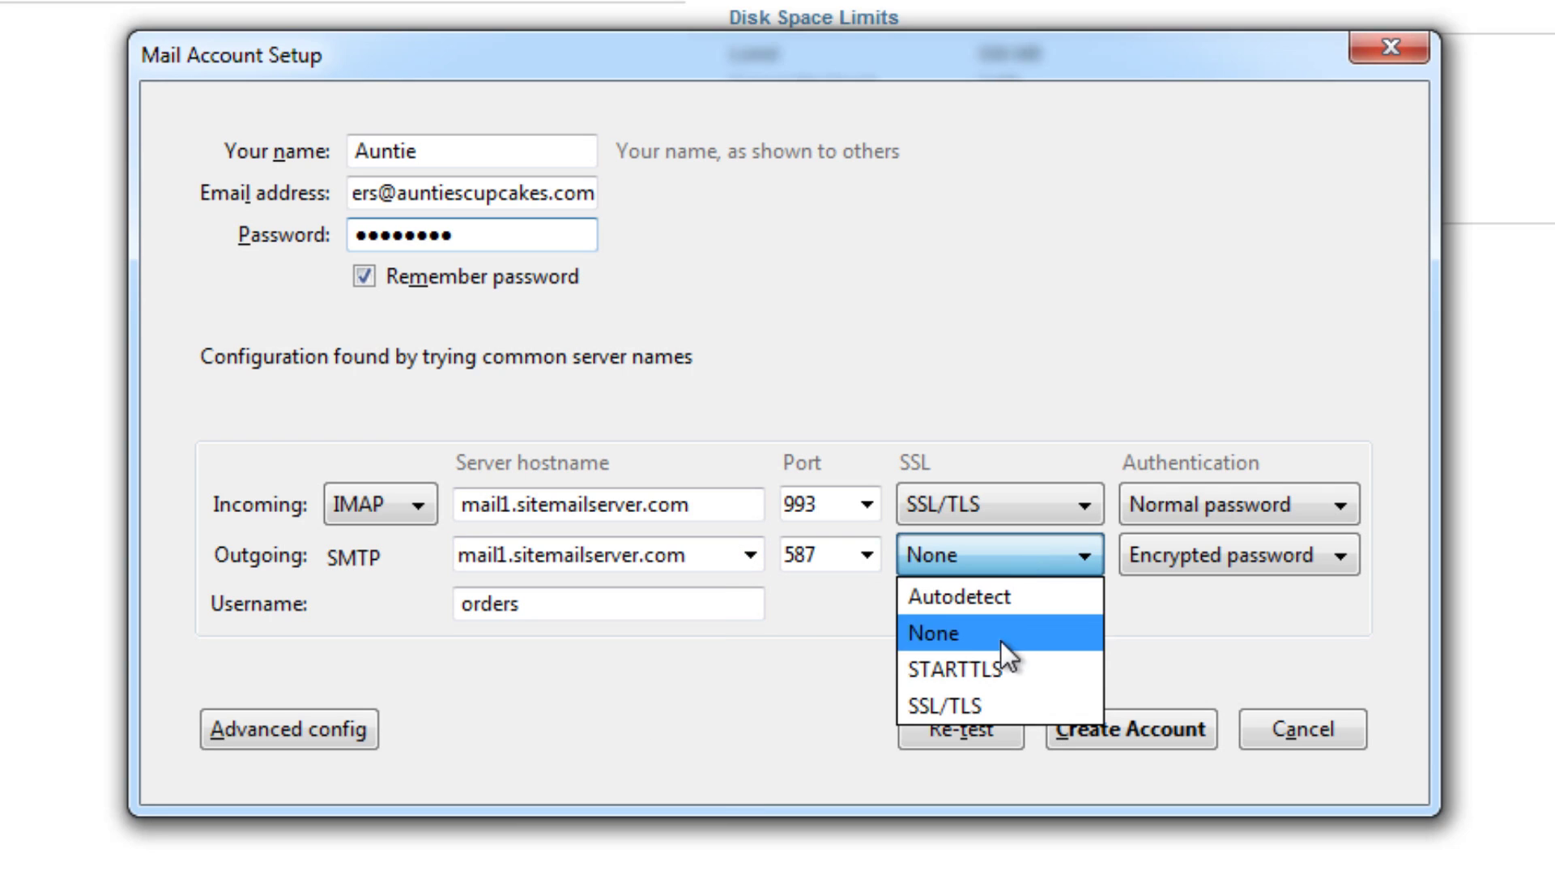
click(1030, 705)
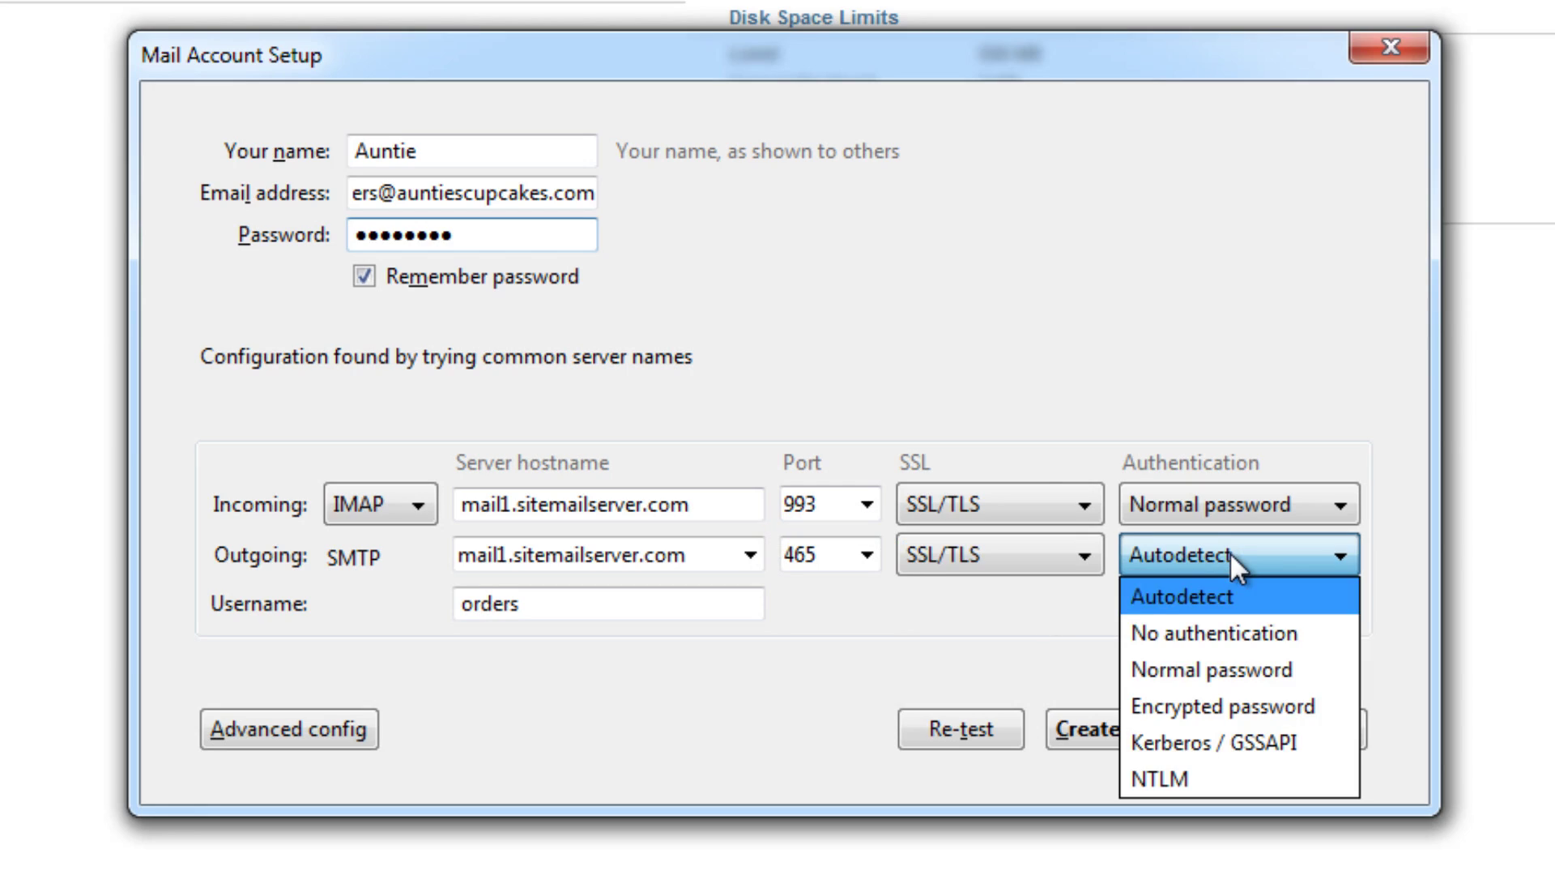
click(1238, 678)
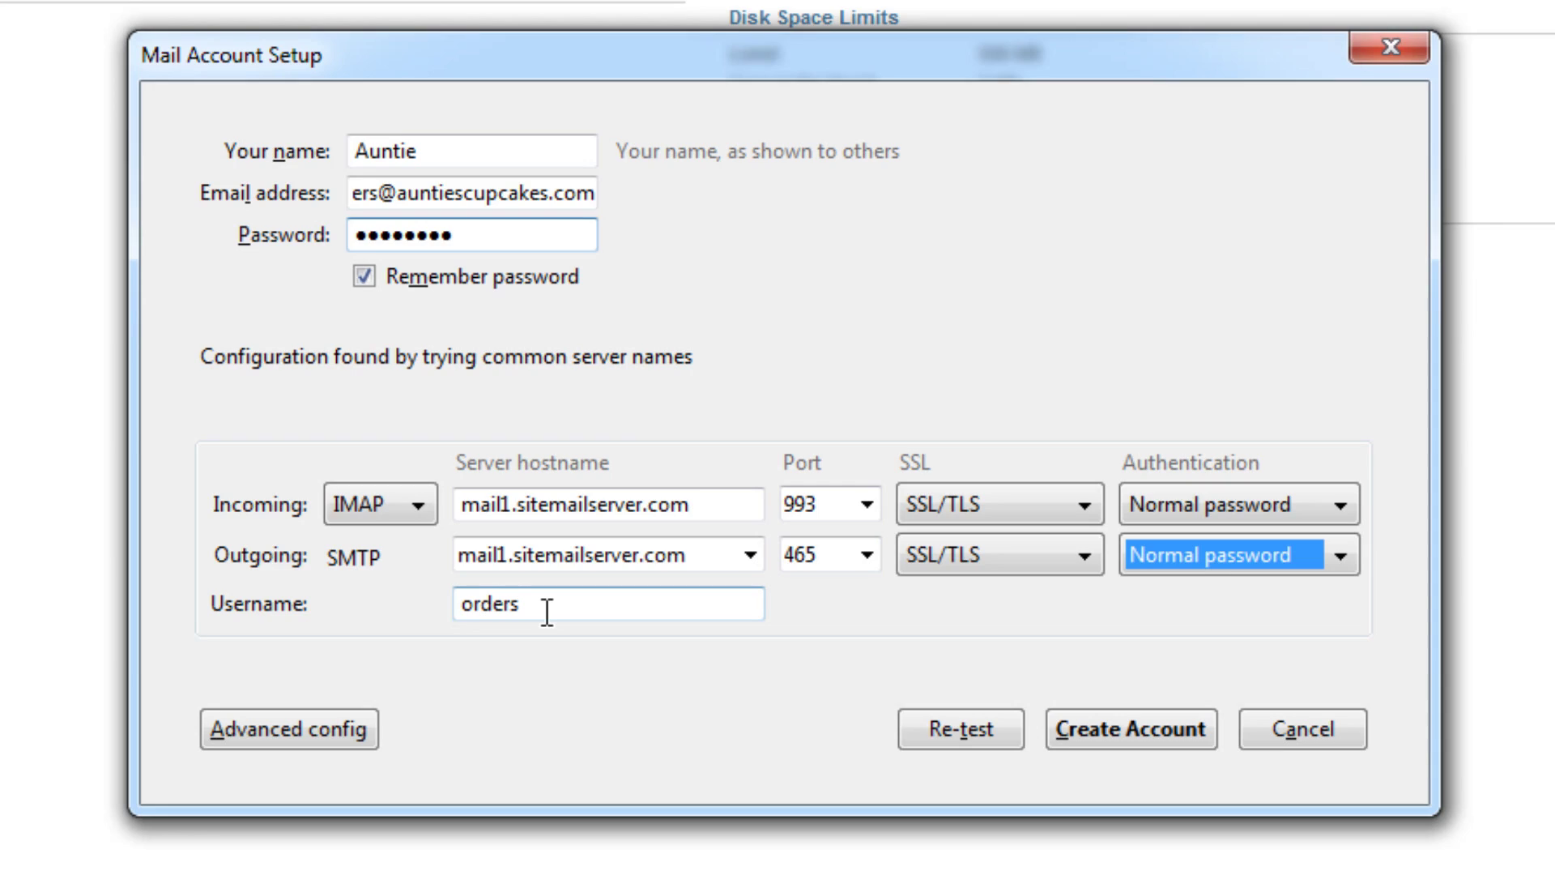
click(548, 612)
text(@aunties)
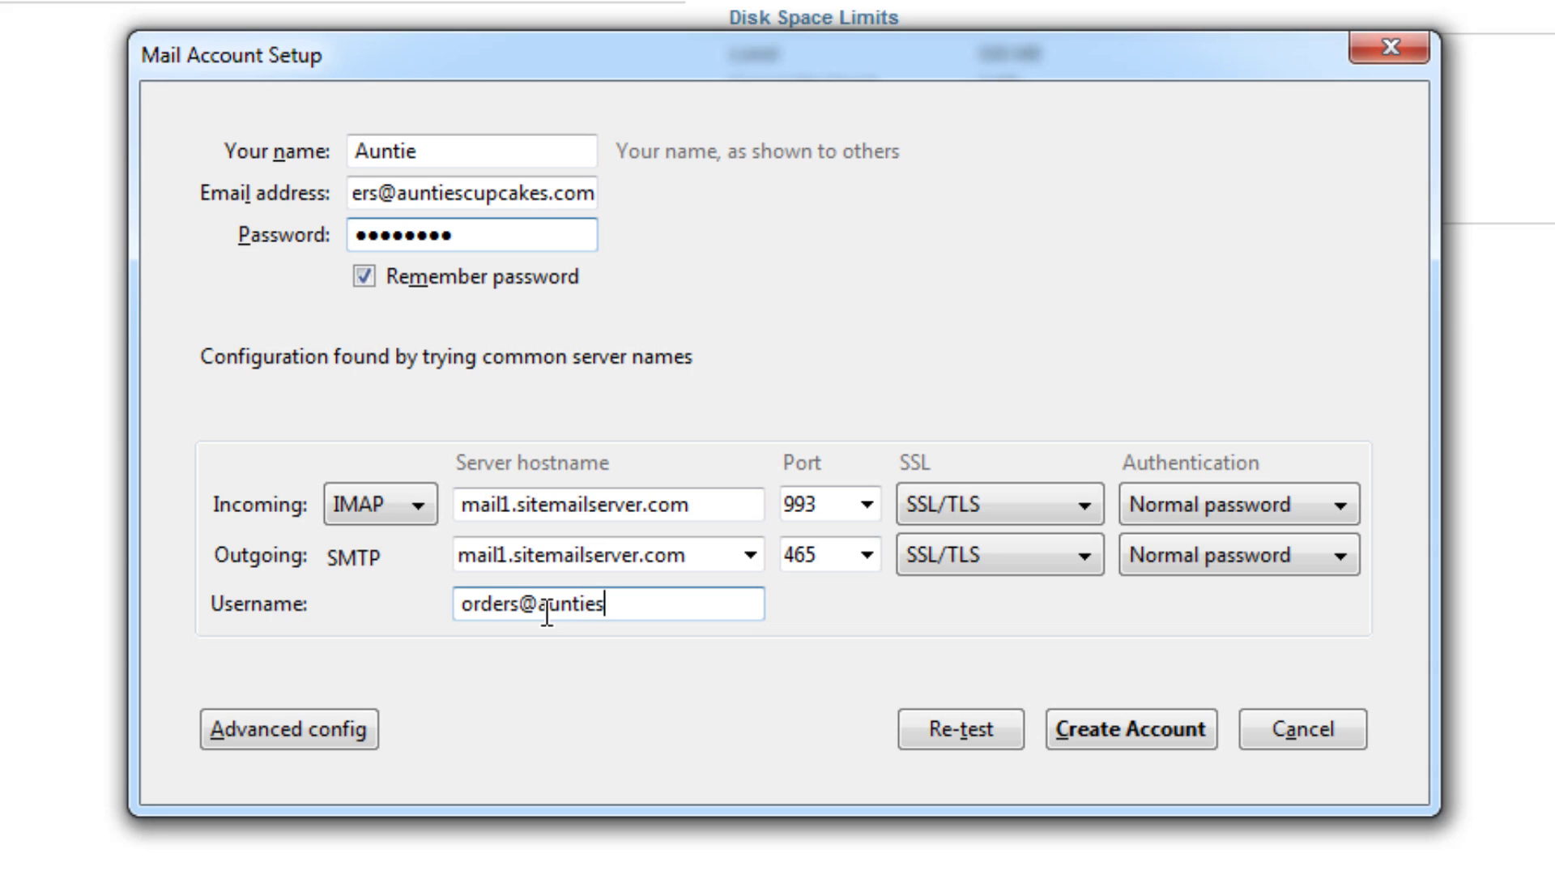
text(cupcakes)
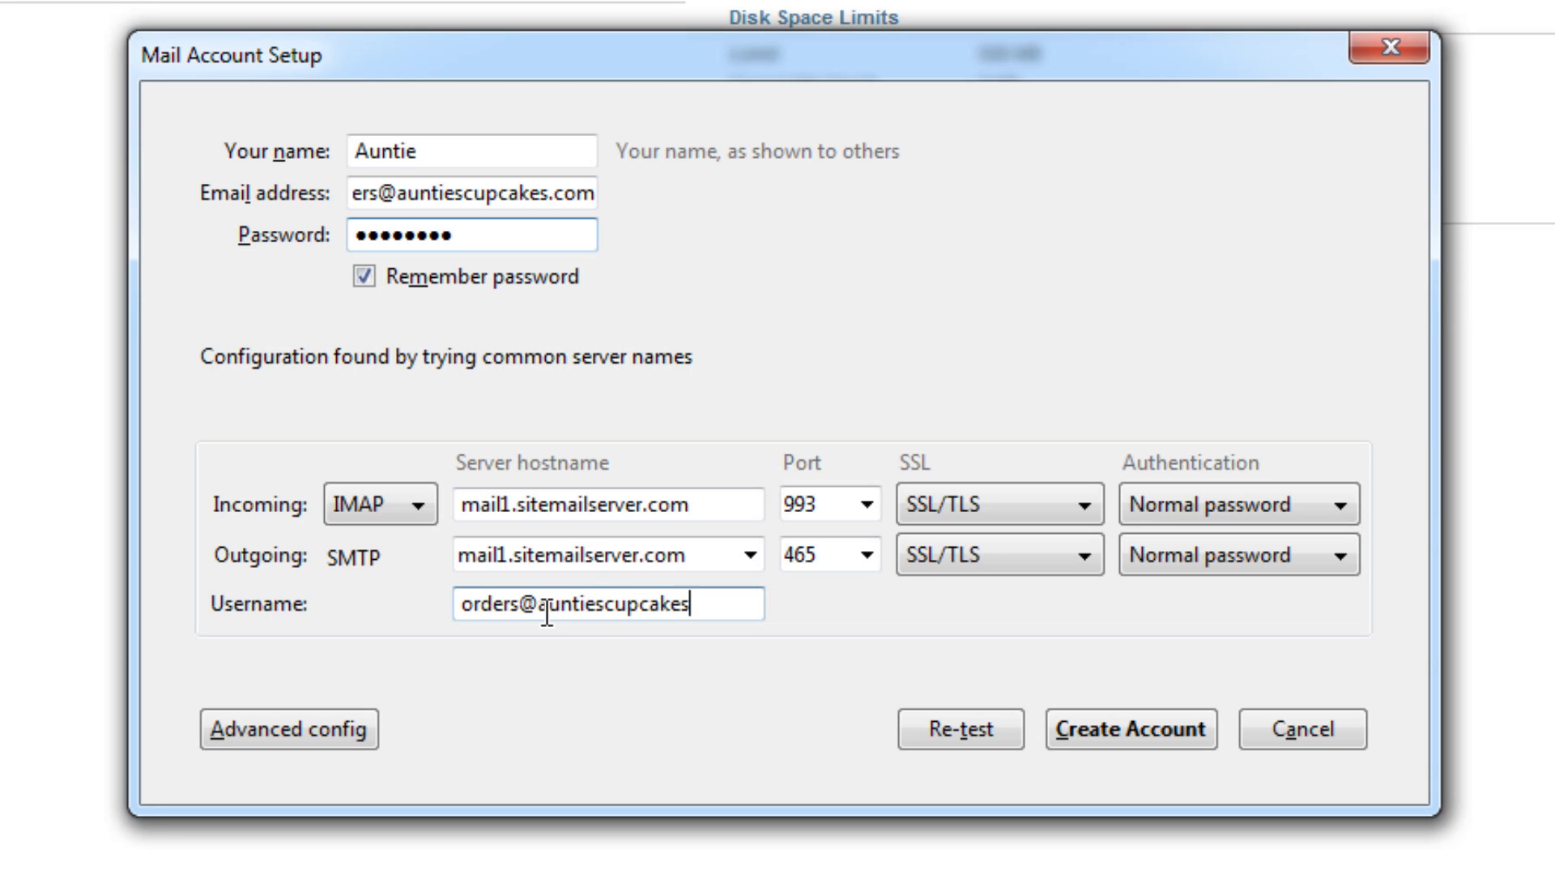
text(.com)
Step: Create the account with default system integration and view its Inbox of two cupcake order messages
click(1174, 729)
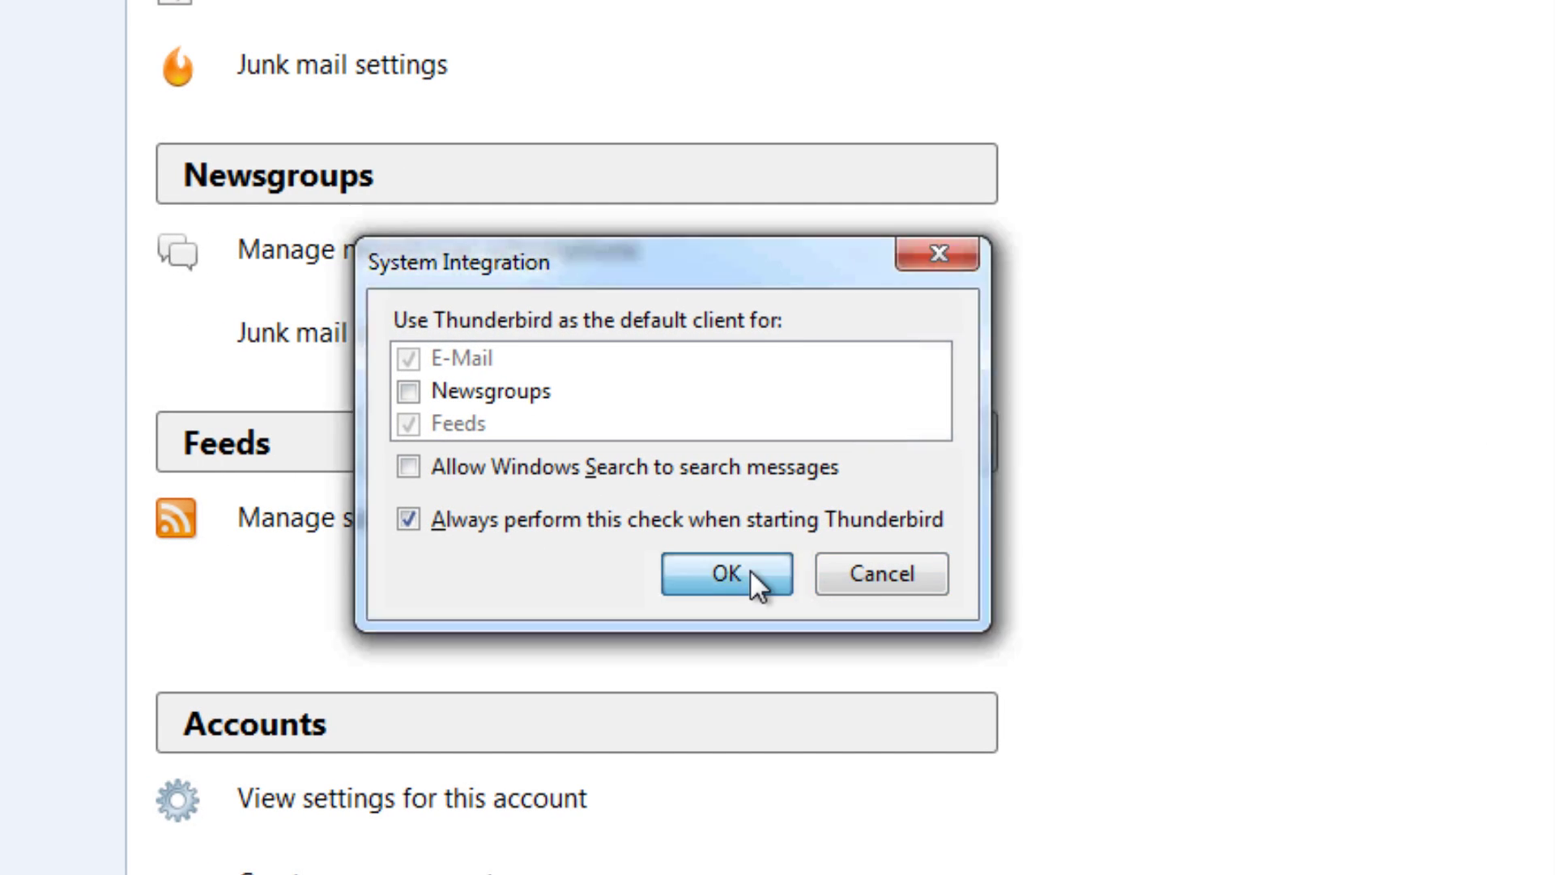
click(750, 570)
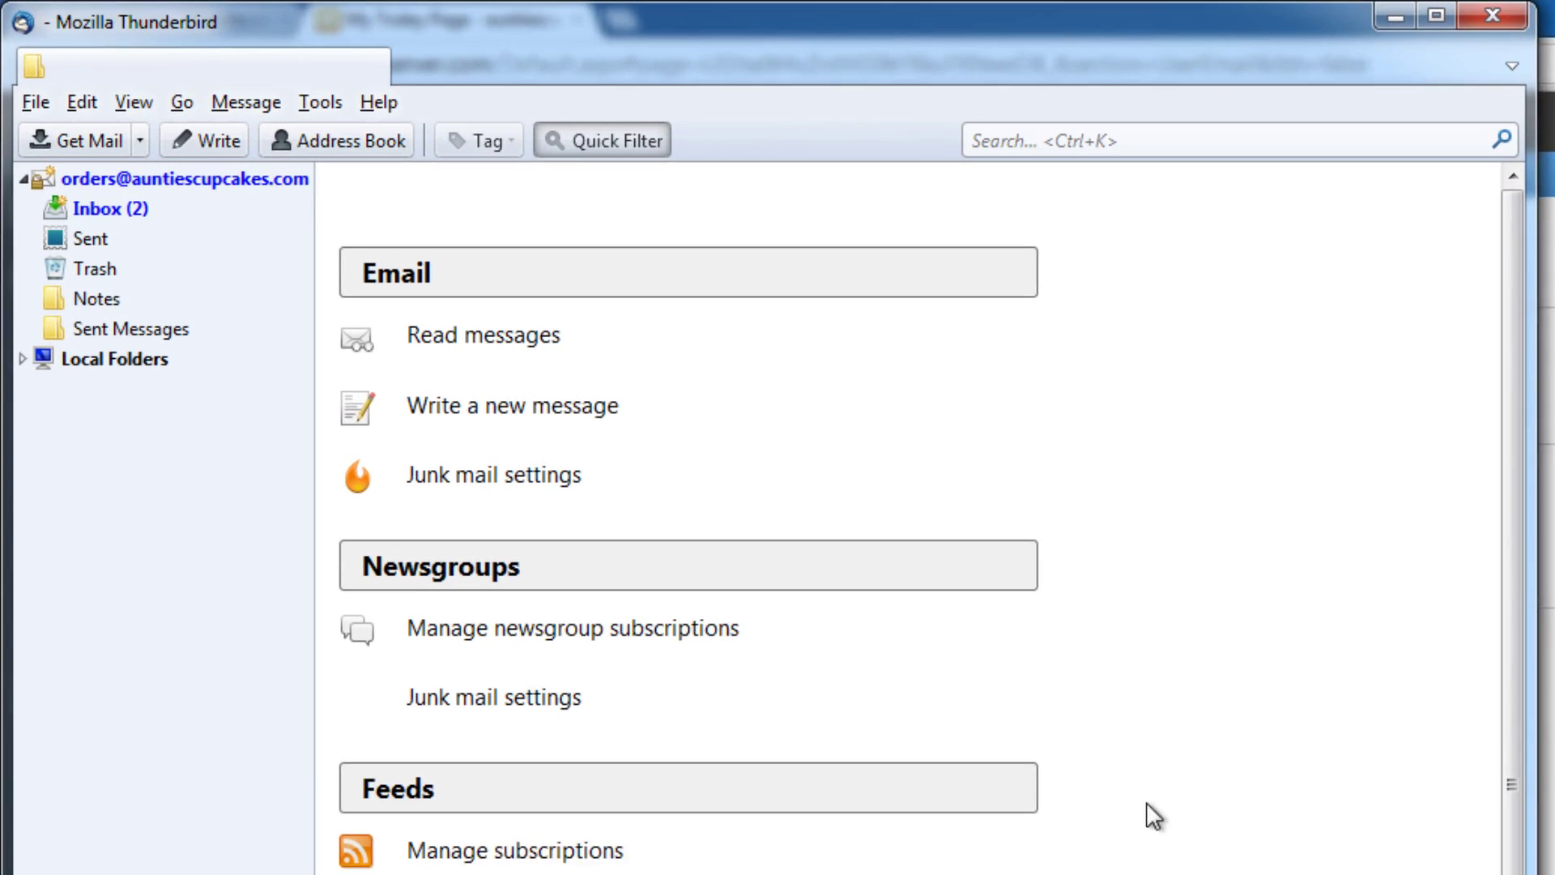
click(77, 119)
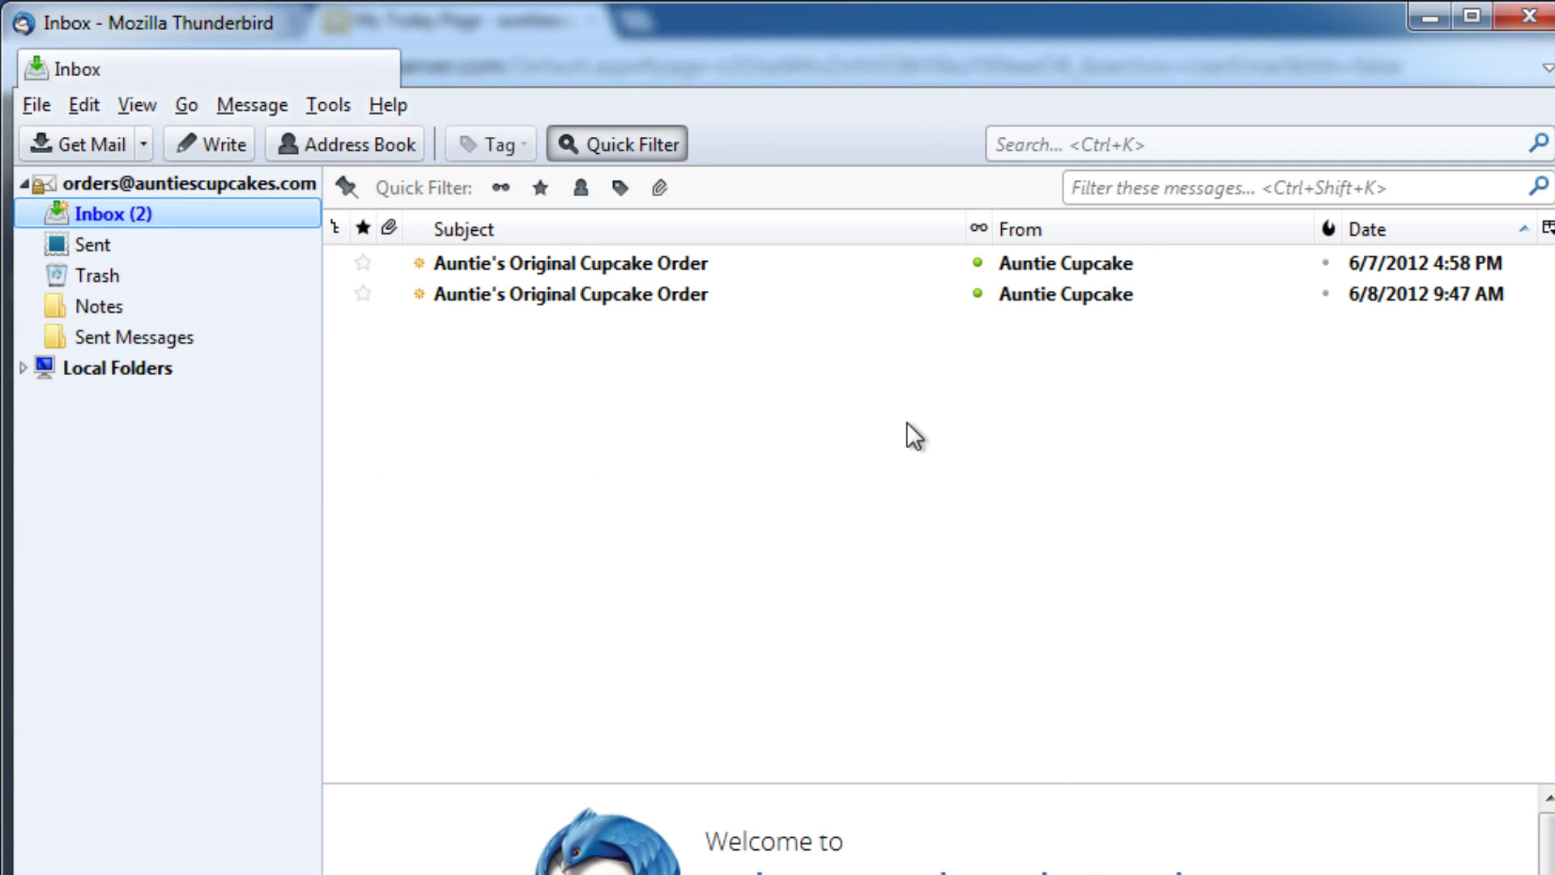